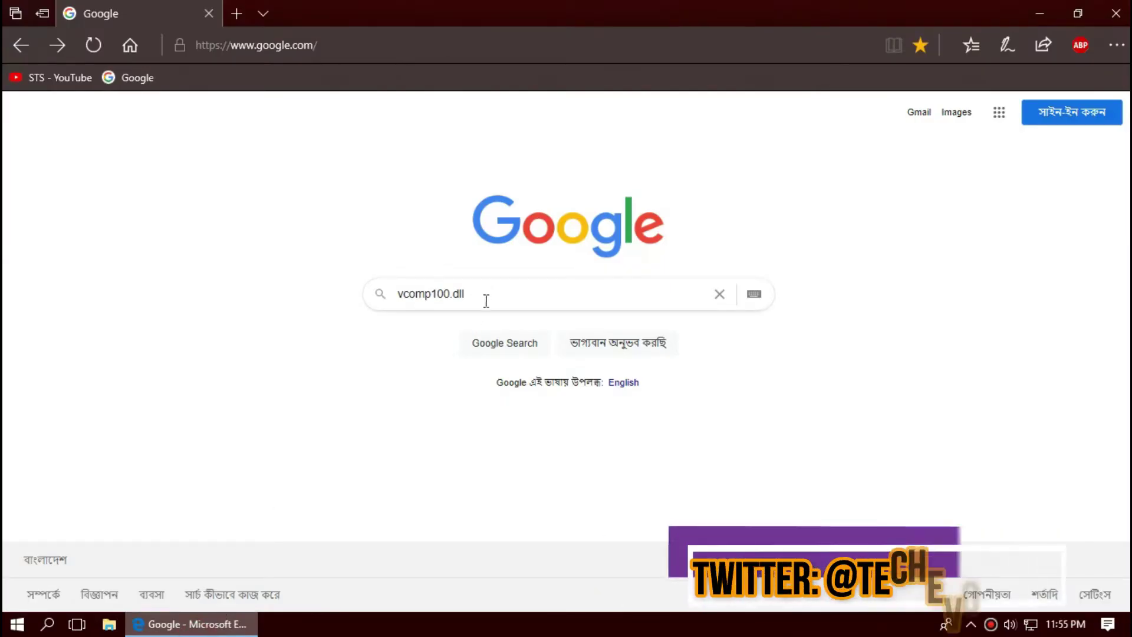
Step: Run the vcomp100.dll search in Edge and look over the results
{"action": "left_click", "coordinate": [483, 300]}
{"action": "key", "text": "Return"}
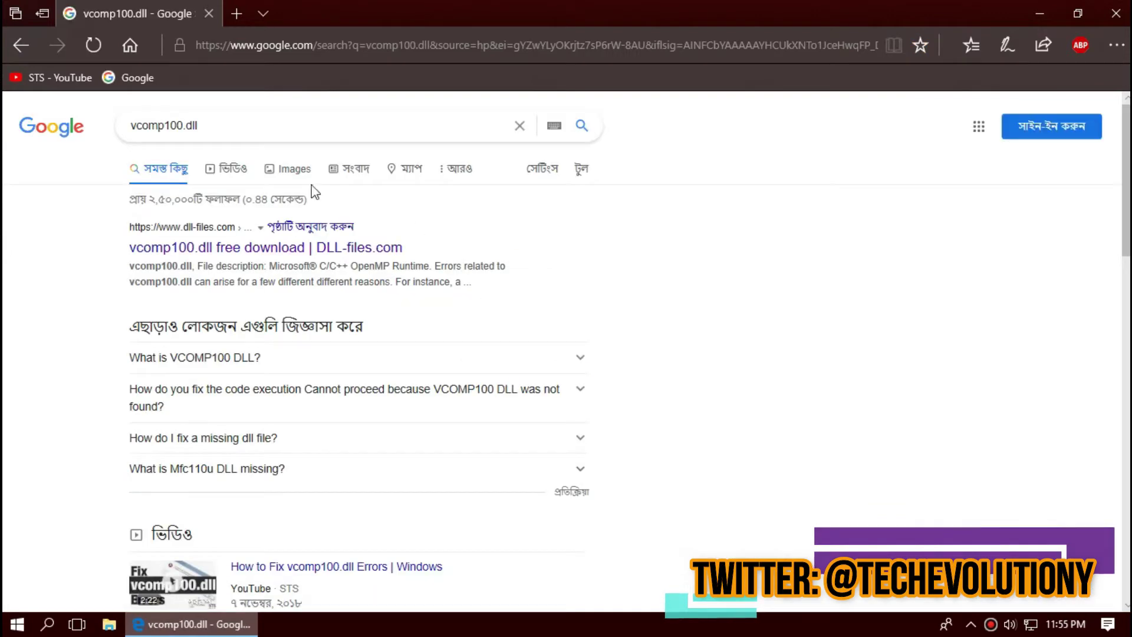
{"action": "scroll", "coordinate": [587, 455], "scroll_direction": "down", "scroll_amount": 1}
{"action": "scroll", "coordinate": [587, 454], "scroll_direction": "down", "scroll_amount": 4}
{"action": "scroll", "coordinate": [561, 445], "scroll_direction": "up", "scroll_amount": 5}
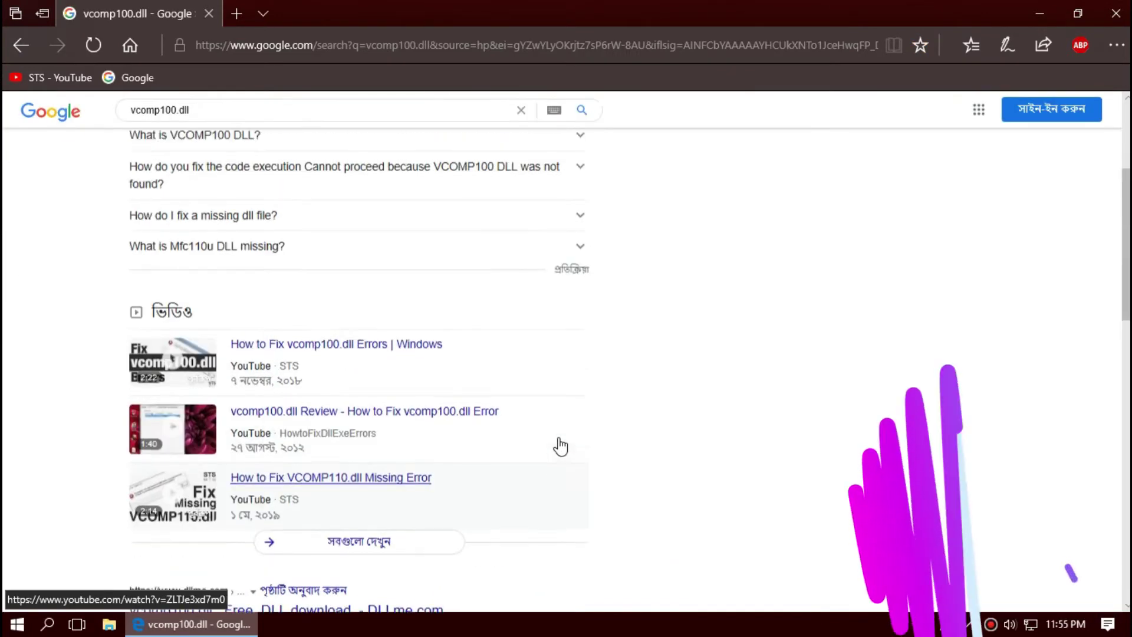
Step: Open the DLL-files.com vcomp100.dll result and scroll down to its downloadable versions list
{"action": "left_click", "coordinate": [213, 247]}
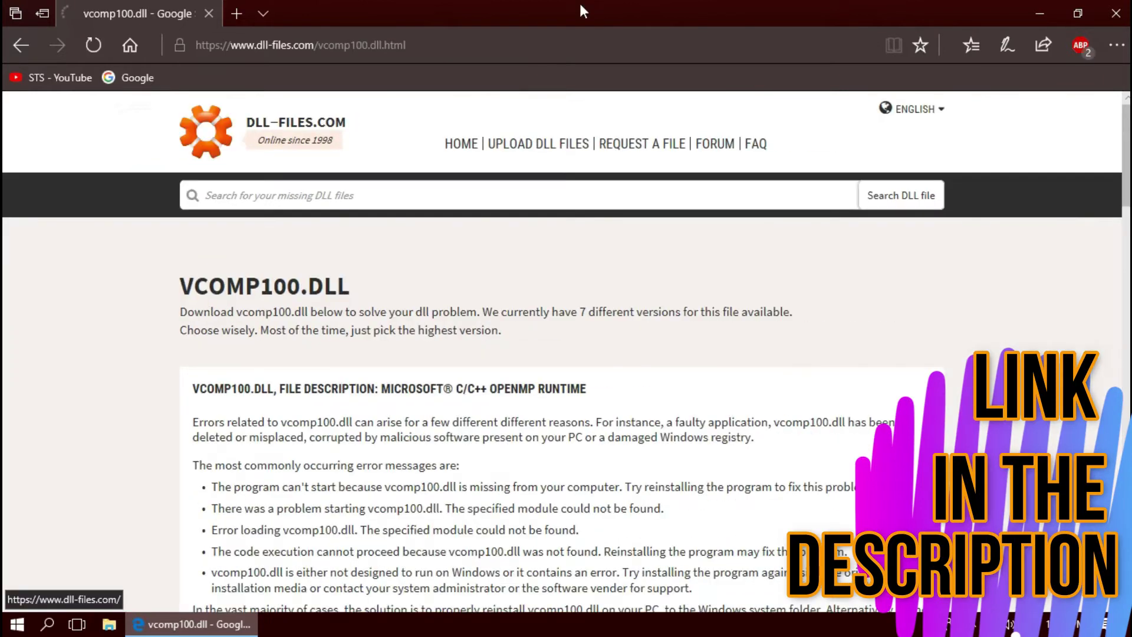
{"action": "left_click", "coordinate": [491, 47]}
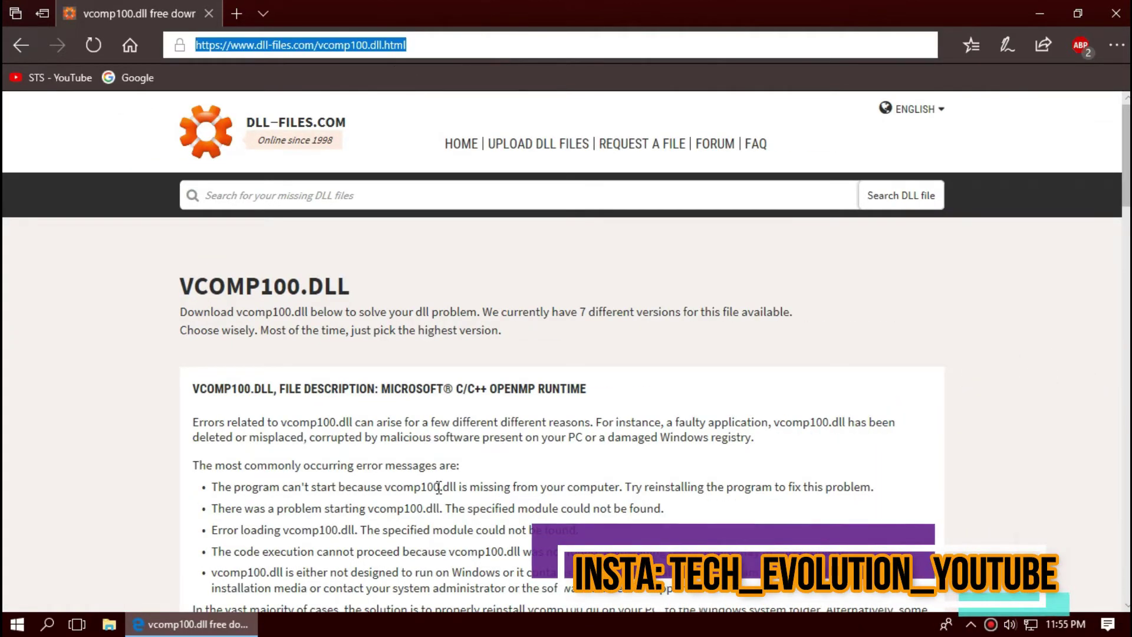
{"action": "scroll", "coordinate": [446, 491], "scroll_direction": "down", "scroll_amount": 7}
{"action": "scroll", "coordinate": [446, 491], "scroll_direction": "down", "scroll_amount": 1}
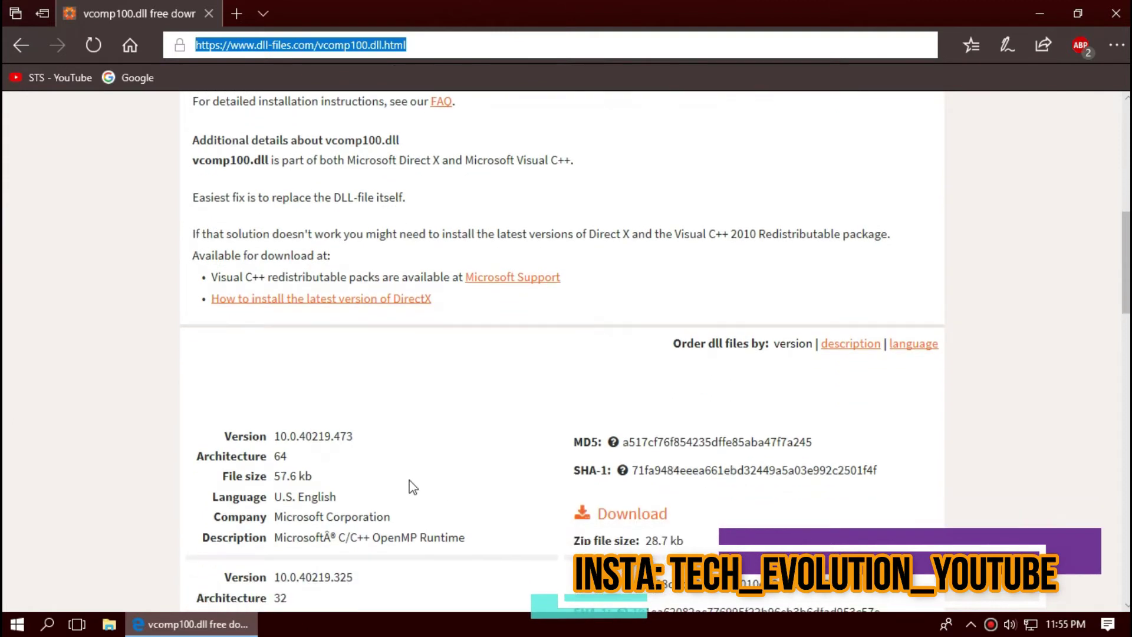
{"action": "left_click_drag", "start_coordinate": [340, 479], "coordinate": [200, 455]}
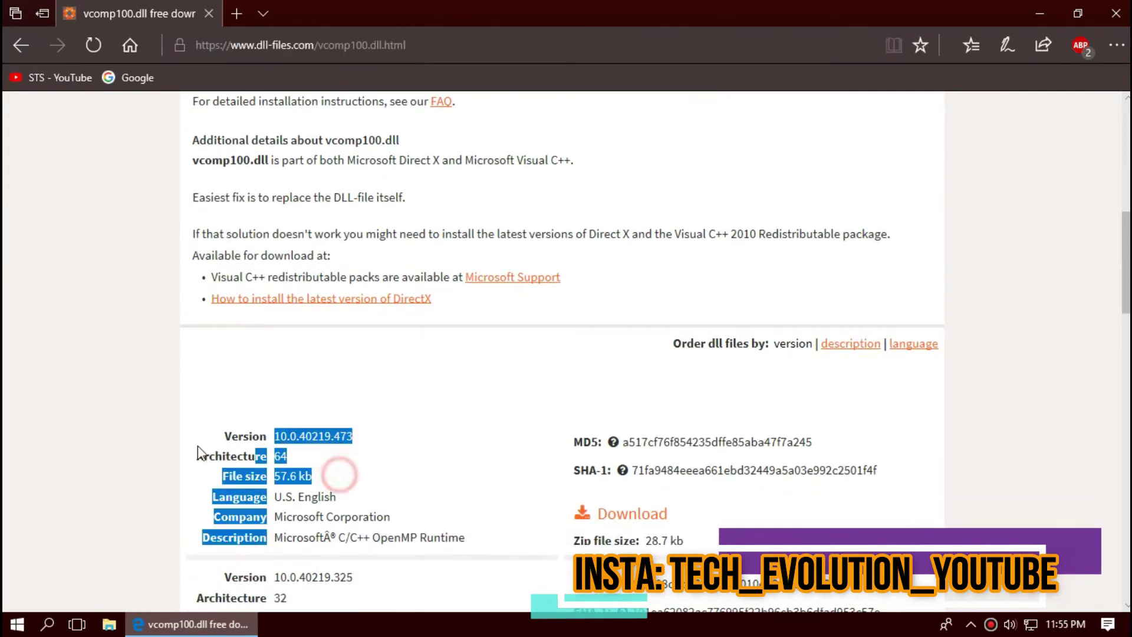
{"action": "scroll", "coordinate": [354, 450], "scroll_direction": "down", "scroll_amount": 2}
{"action": "scroll", "coordinate": [337, 552], "scroll_direction": "down", "scroll_amount": 3}
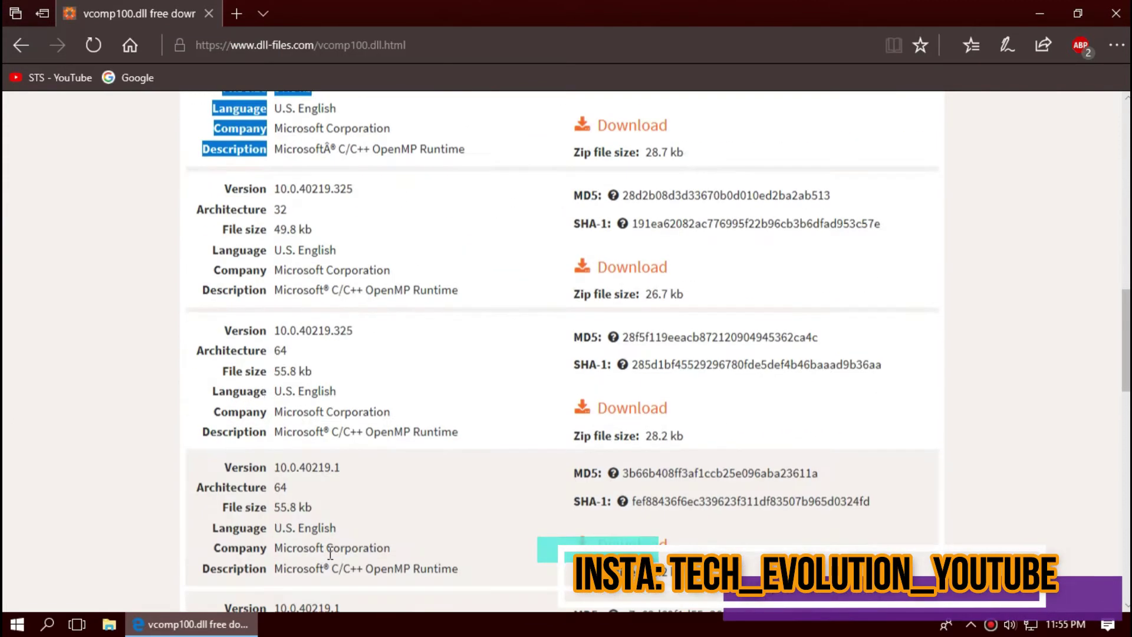
{"action": "left_click", "coordinate": [8, 627]}
{"action": "left_click", "coordinate": [9, 627]}
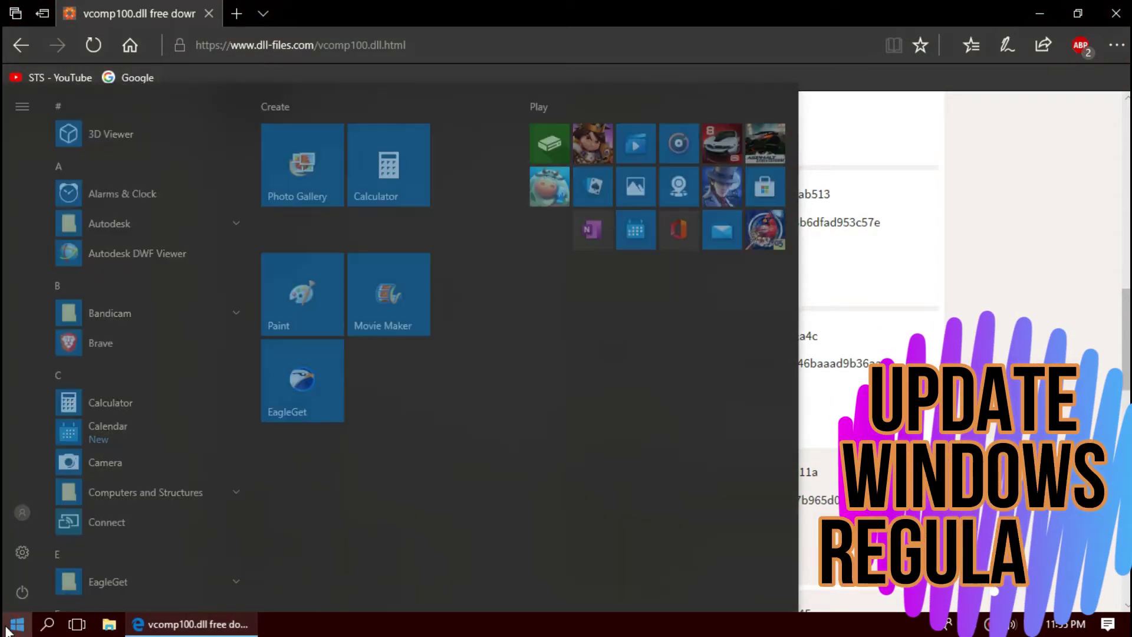
{"action": "type", "text": "syst"}
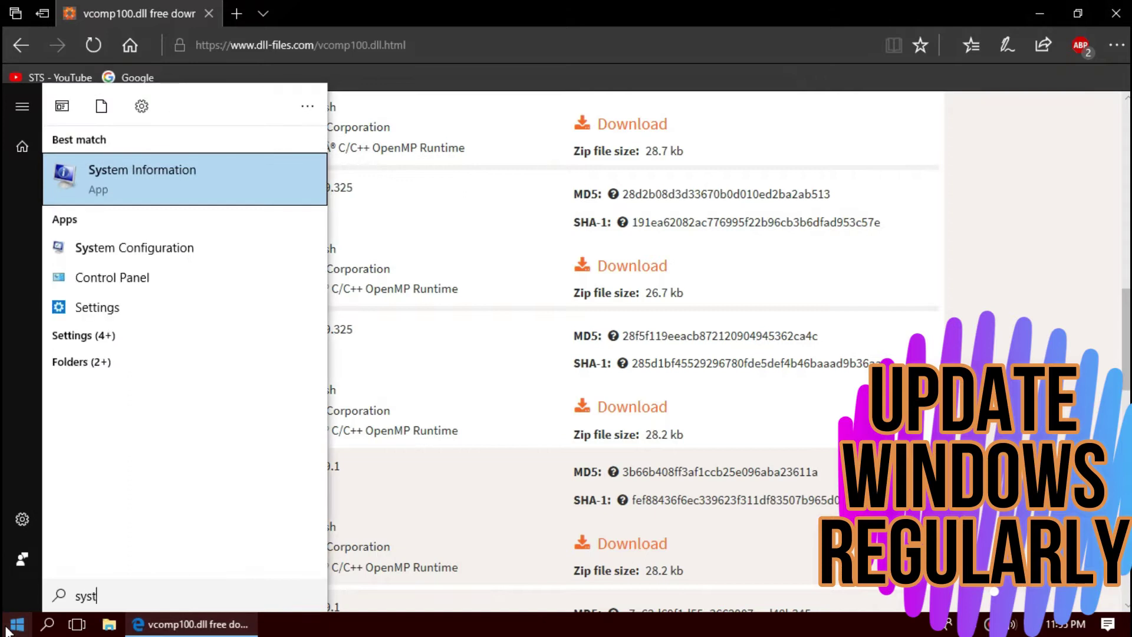
{"action": "key", "text": "Return"}
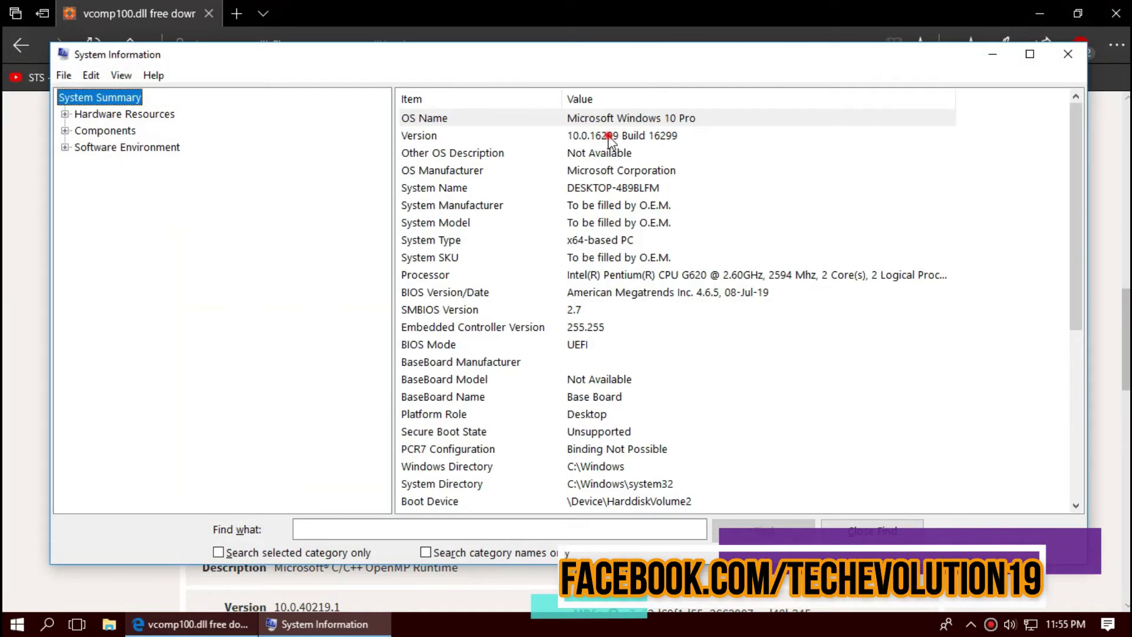
{"action": "left_click", "coordinate": [609, 137]}
{"action": "left_click", "coordinate": [608, 241]}
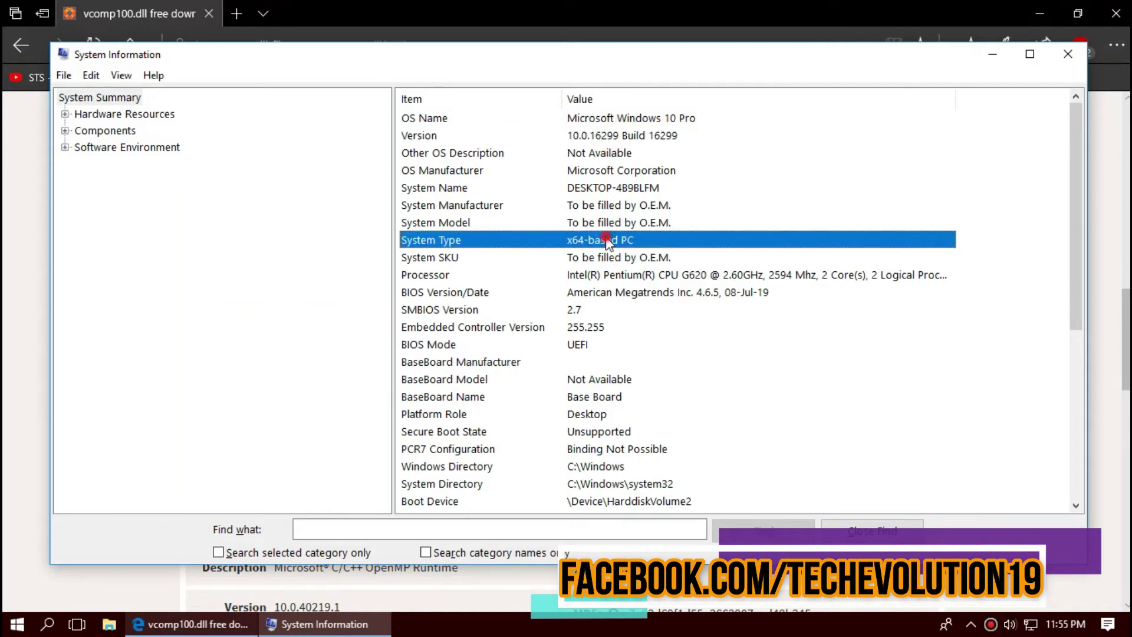
{"action": "left_click", "coordinate": [1055, 58]}
Step: Download the 64-bit vcomp100.dll version 10.0.40219.473 as vcomp100.zip and review the install instructions
{"action": "scroll", "coordinate": [677, 420], "scroll_direction": "up", "scroll_amount": 4}
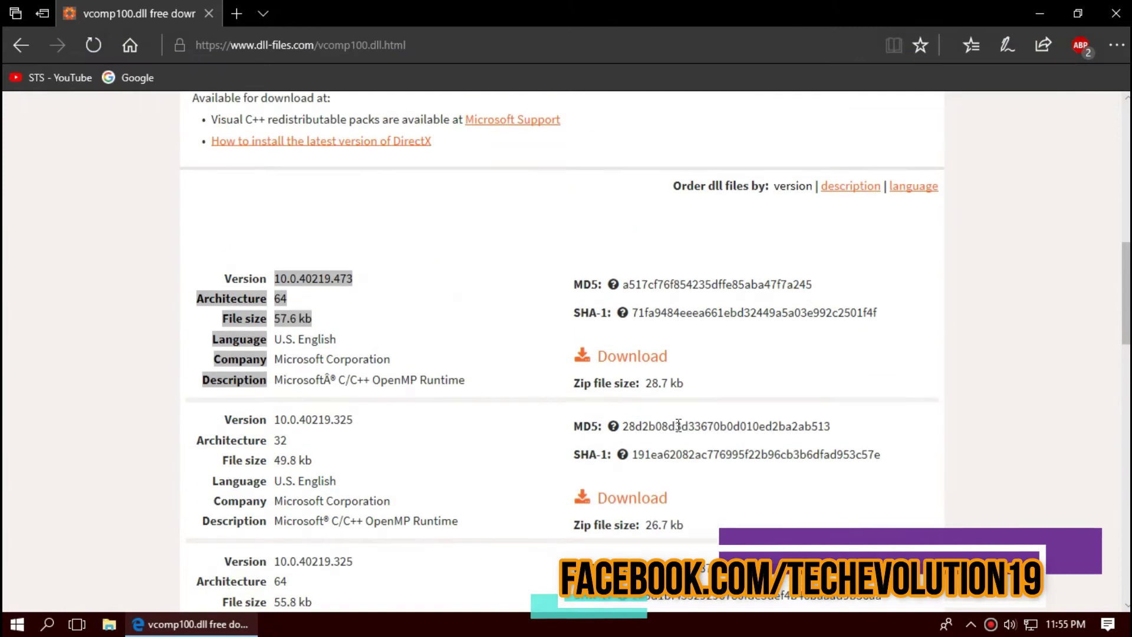
{"action": "left_click", "coordinate": [645, 361]}
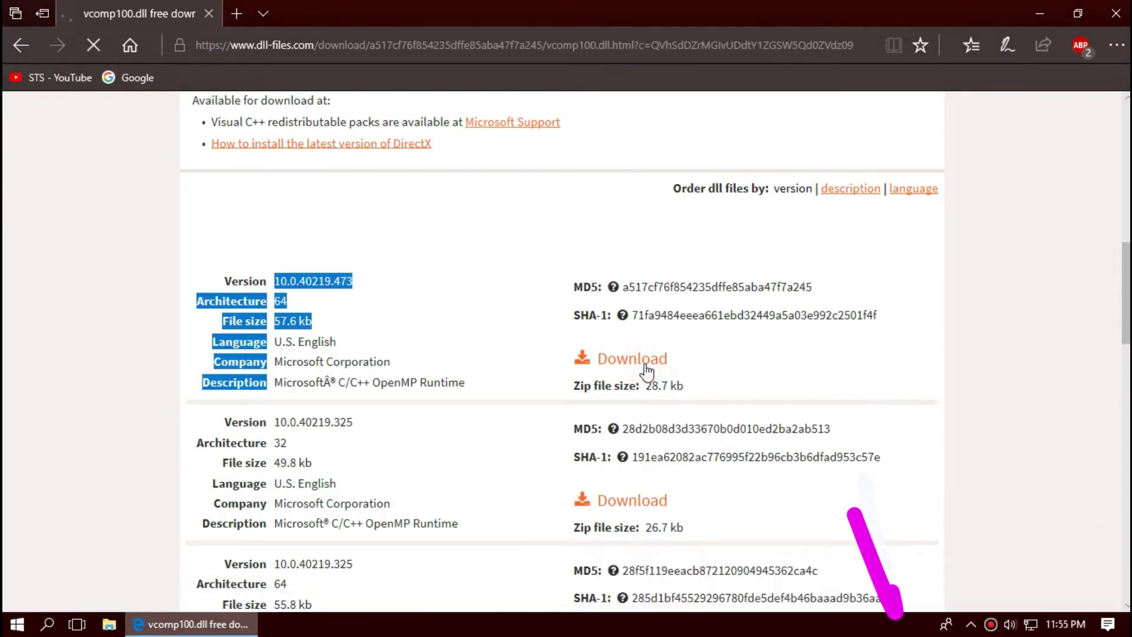
{"action": "scroll", "coordinate": [684, 409], "scroll_direction": "down", "scroll_amount": 6}
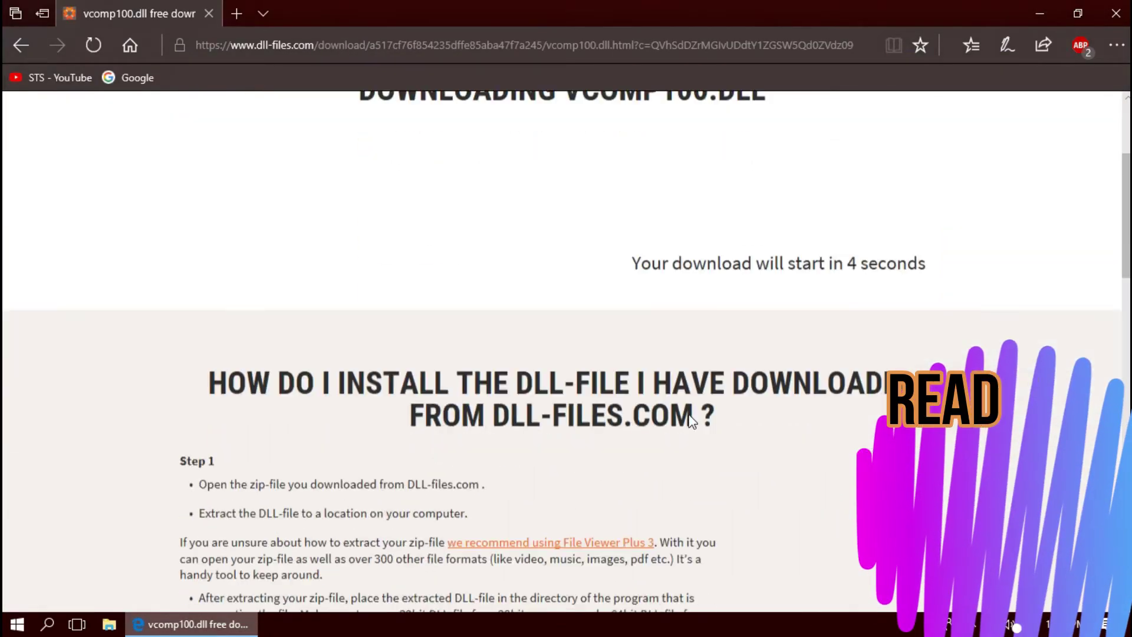
{"action": "scroll", "coordinate": [455, 420], "scroll_direction": "down", "scroll_amount": 8}
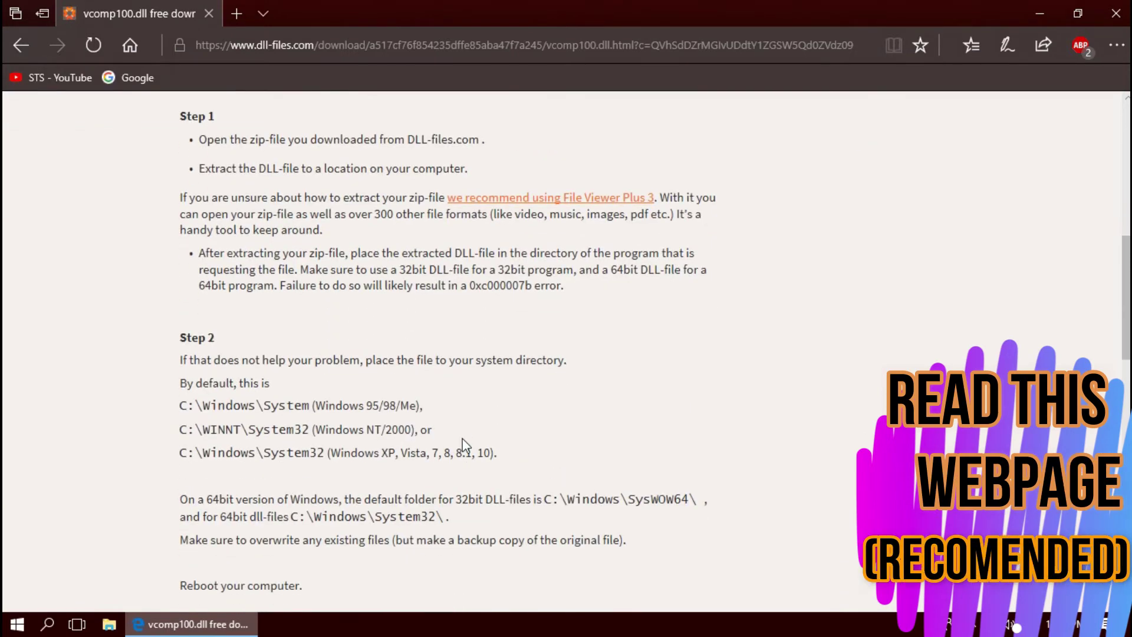
{"action": "scroll", "coordinate": [643, 442], "scroll_direction": "up", "scroll_amount": 4}
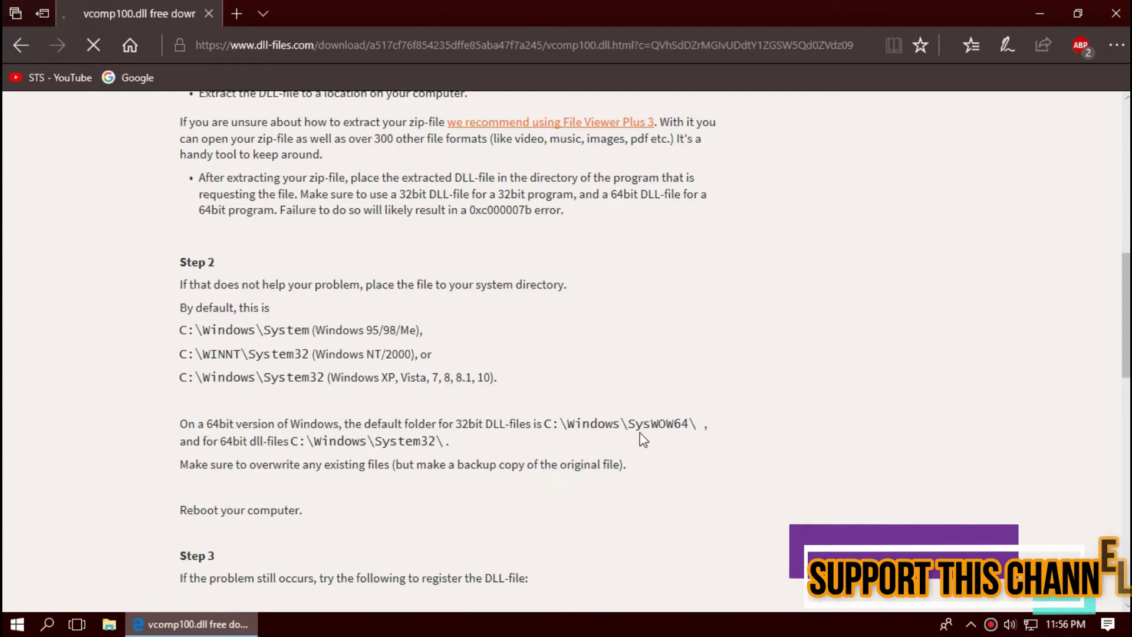
{"action": "scroll", "coordinate": [639, 443], "scroll_direction": "up", "scroll_amount": 1}
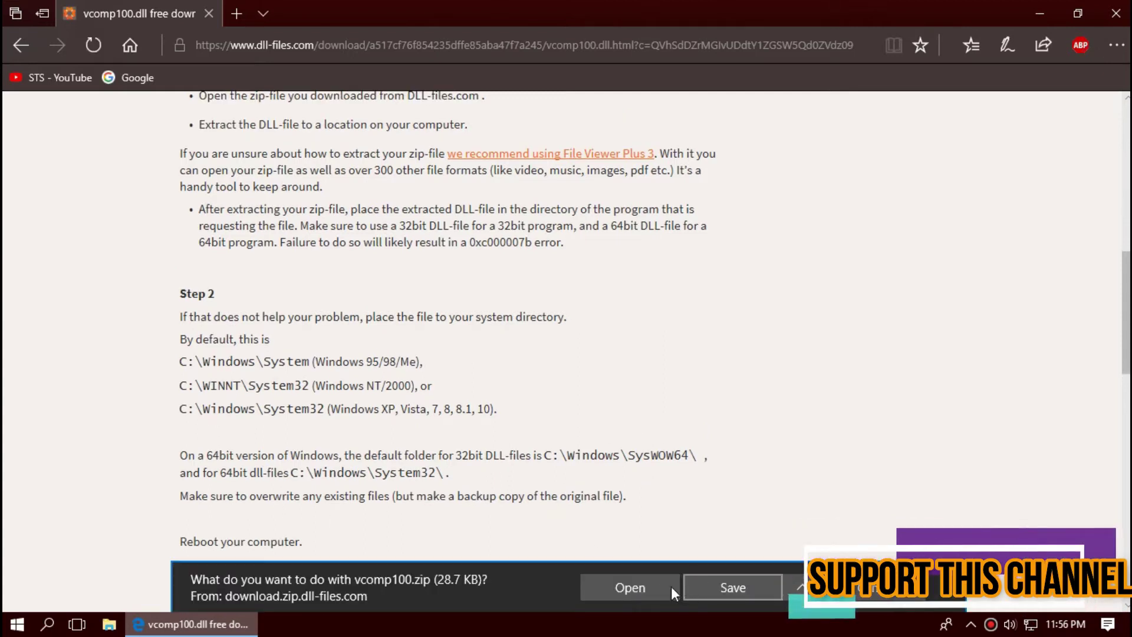
Step: Open the downloaded vcomp100 (1).zip in WinRAR and select vcomp100.dll inside it
{"action": "left_click", "coordinate": [643, 586]}
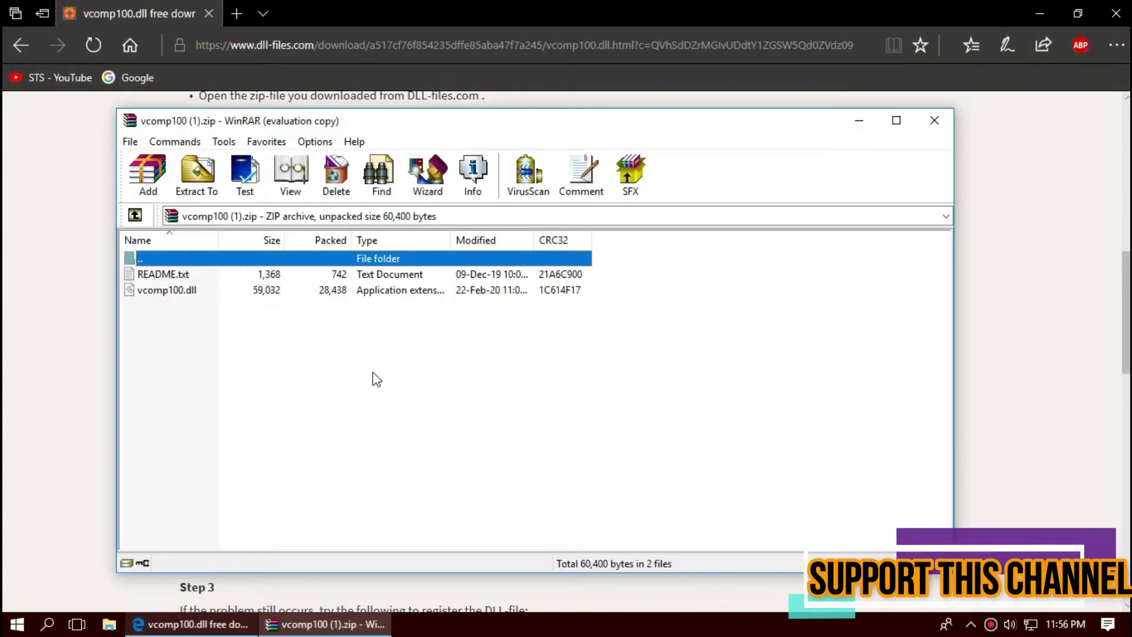
{"action": "left_click", "coordinate": [171, 275]}
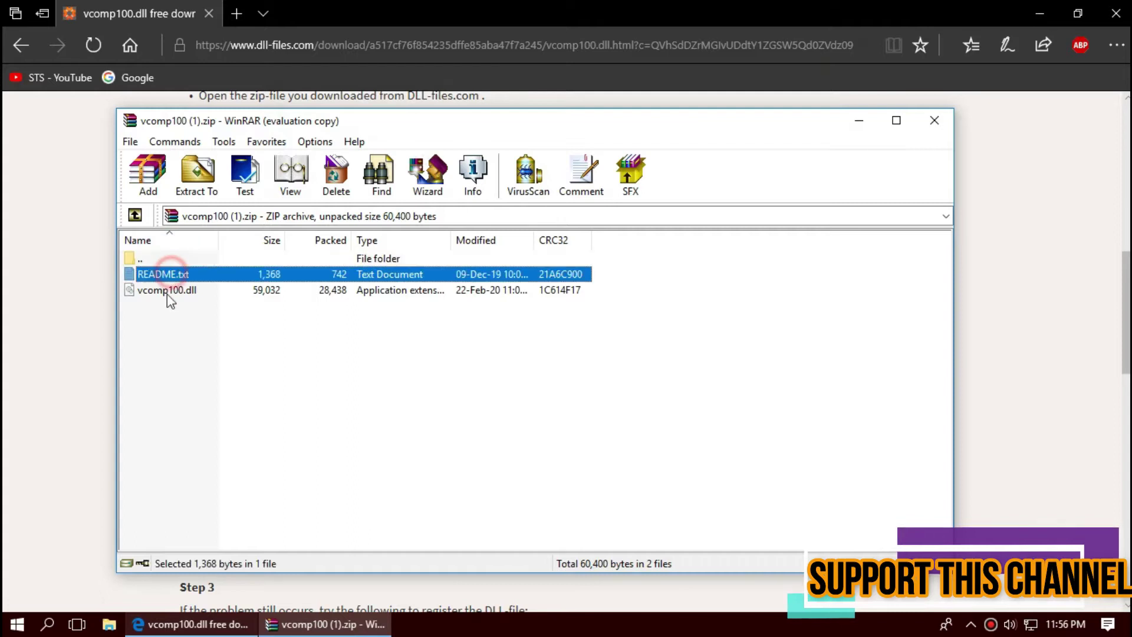
{"action": "left_click", "coordinate": [168, 292]}
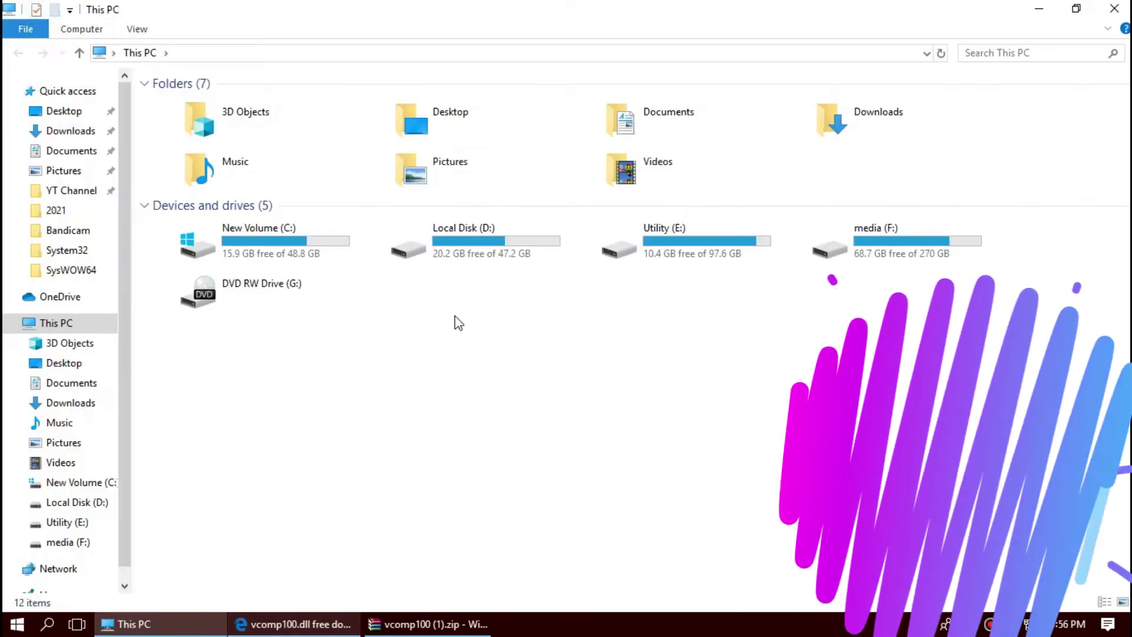
Step: Go from New Volume (C:) into Windows, then open the System32 folder
{"action": "double_click", "coordinate": [248, 241]}
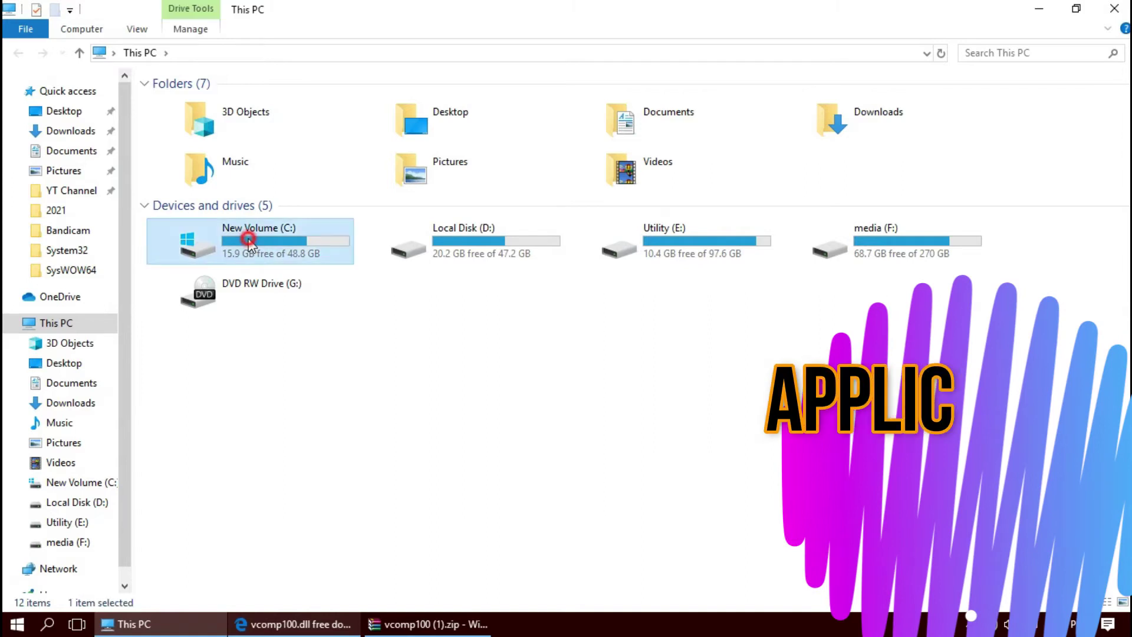
{"action": "left_click", "coordinate": [247, 204]}
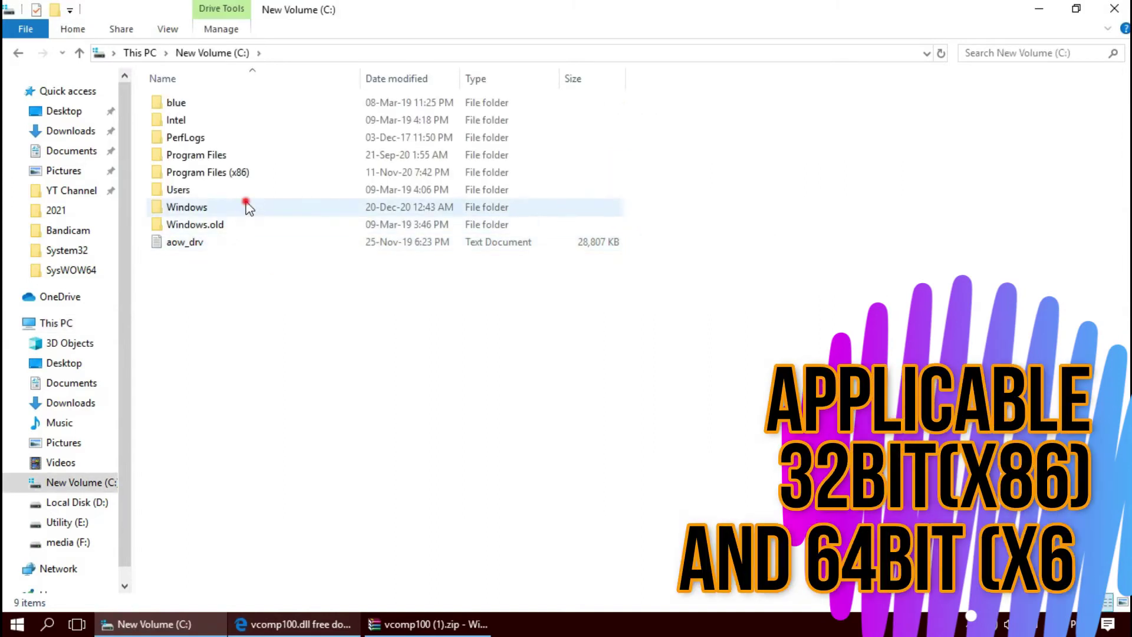
{"action": "double_click", "coordinate": [247, 204]}
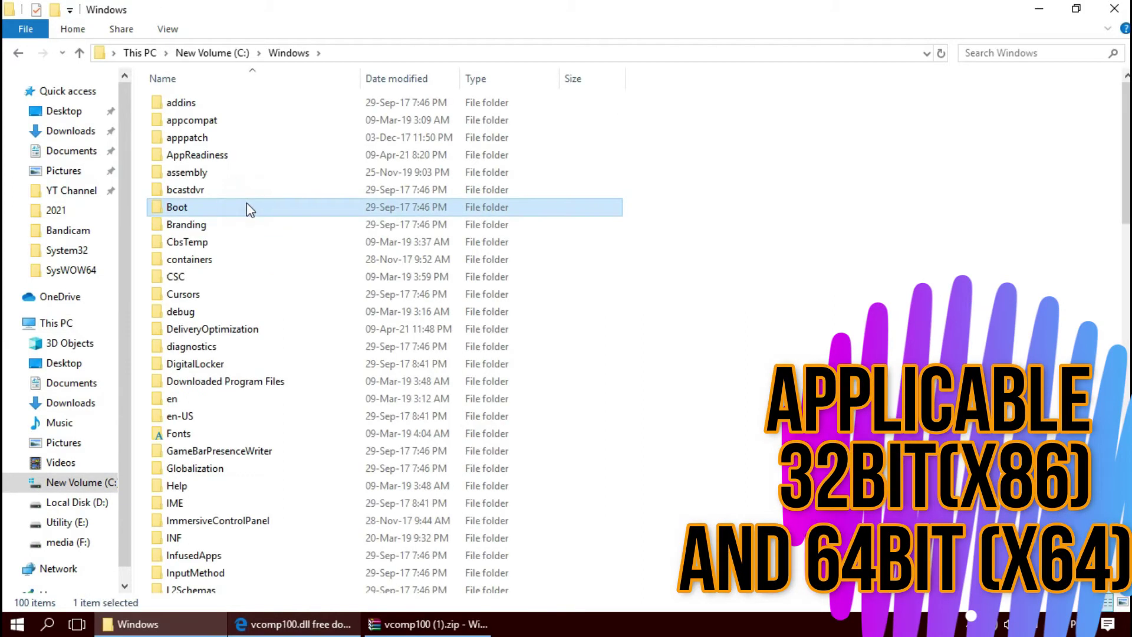
{"action": "scroll", "coordinate": [515, 412], "scroll_direction": "down", "scroll_amount": 10}
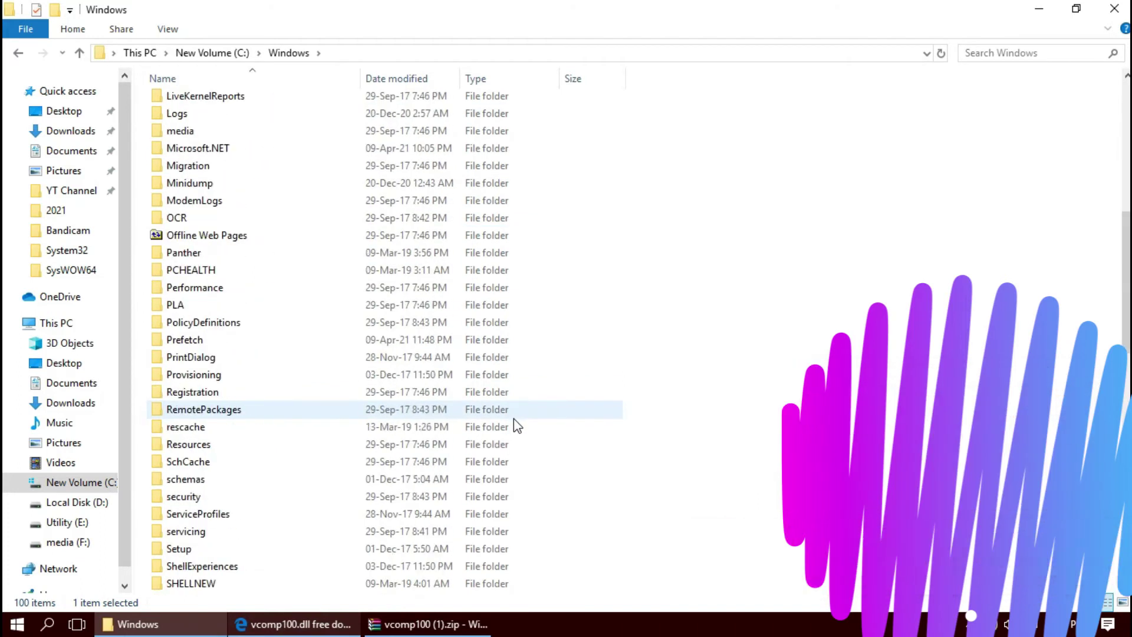
{"action": "scroll", "coordinate": [517, 426], "scroll_direction": "down", "scroll_amount": 5}
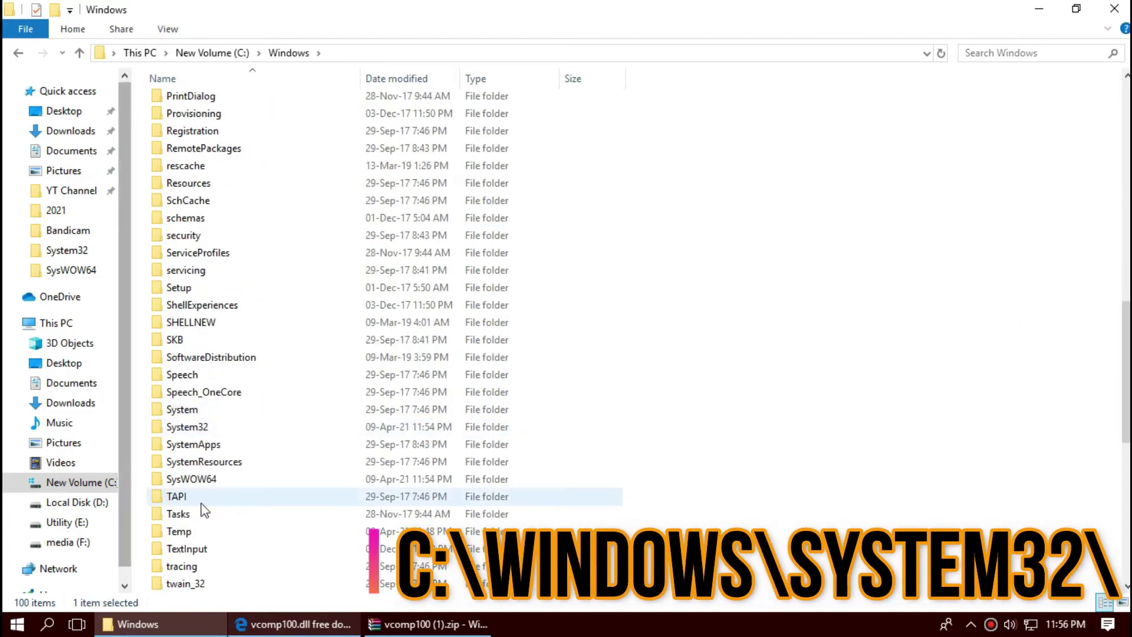
{"action": "double_click", "coordinate": [238, 435]}
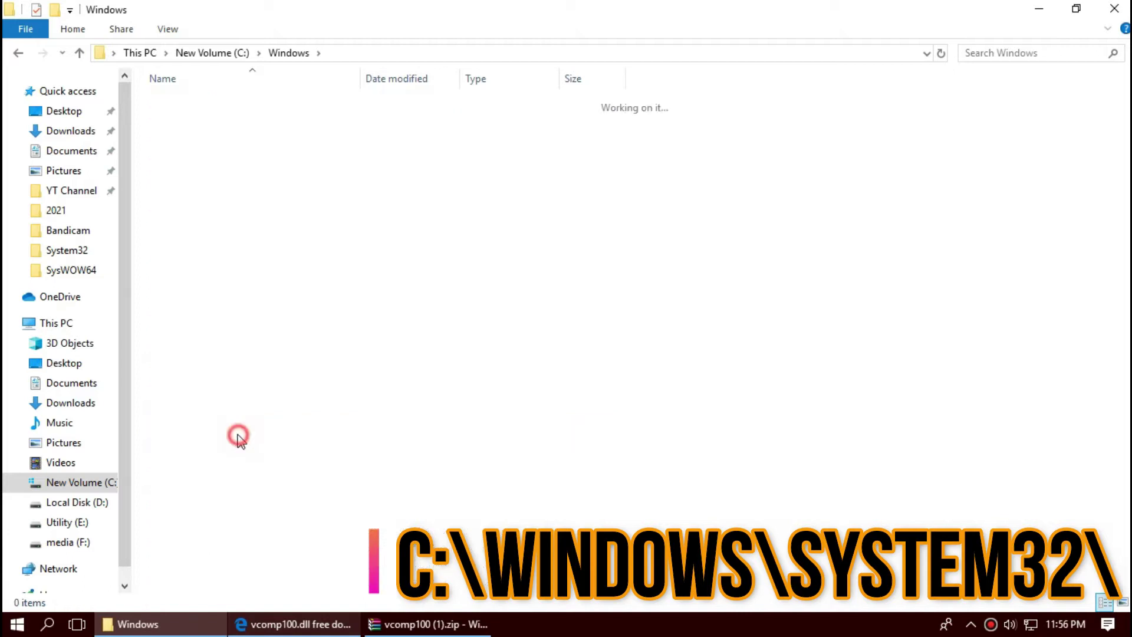
Step: Drag vcomp100.dll from the WinRAR archive into System32, replacing the existing file with administrator permission
{"action": "left_click", "coordinate": [398, 626]}
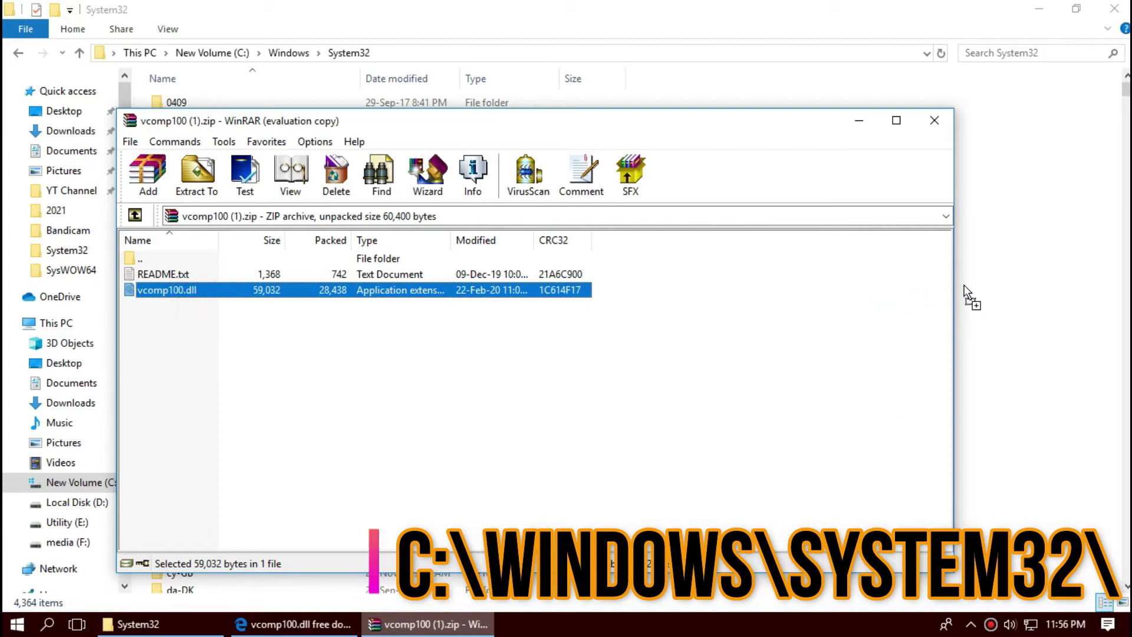
{"action": "left_click_drag", "start_coordinate": [967, 294], "coordinate": [963, 290]}
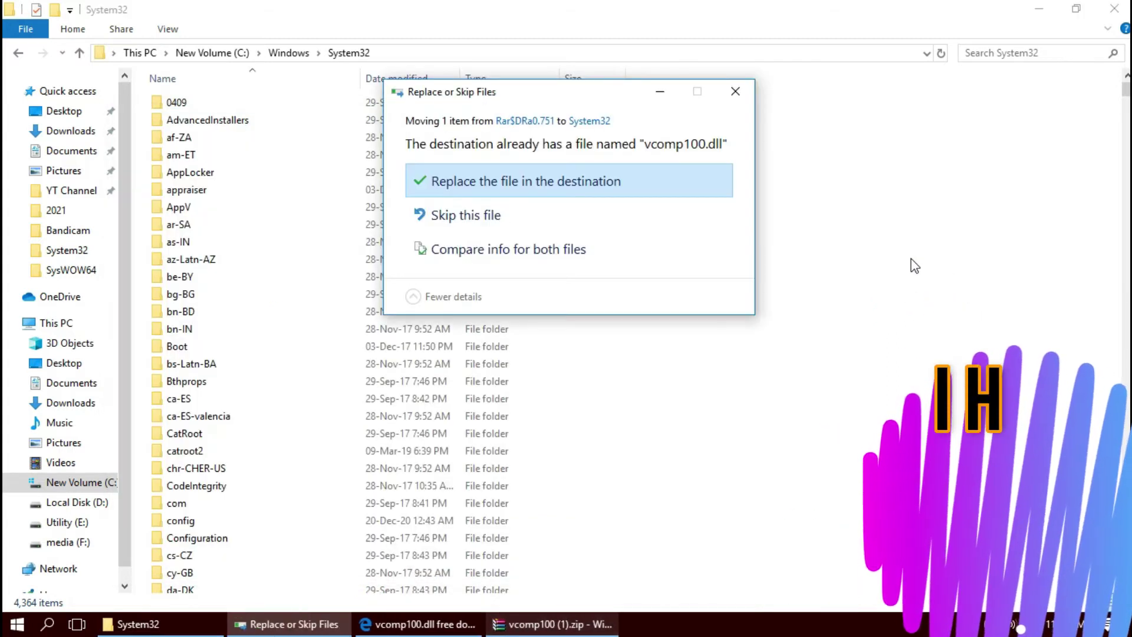
{"action": "left_click", "coordinate": [581, 177]}
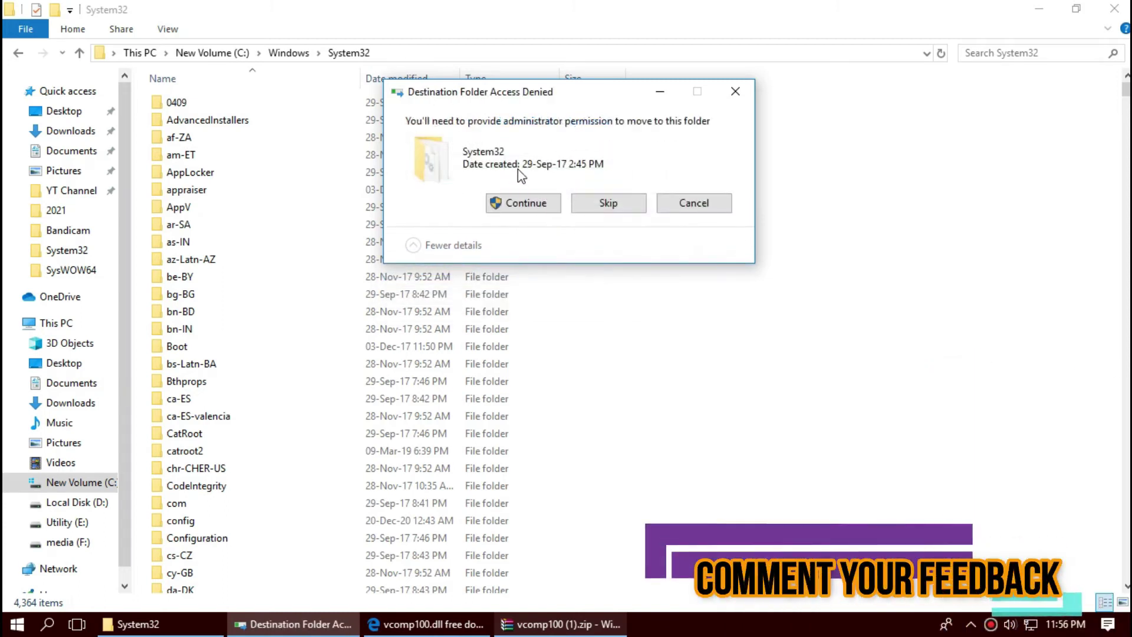
{"action": "left_click", "coordinate": [522, 202]}
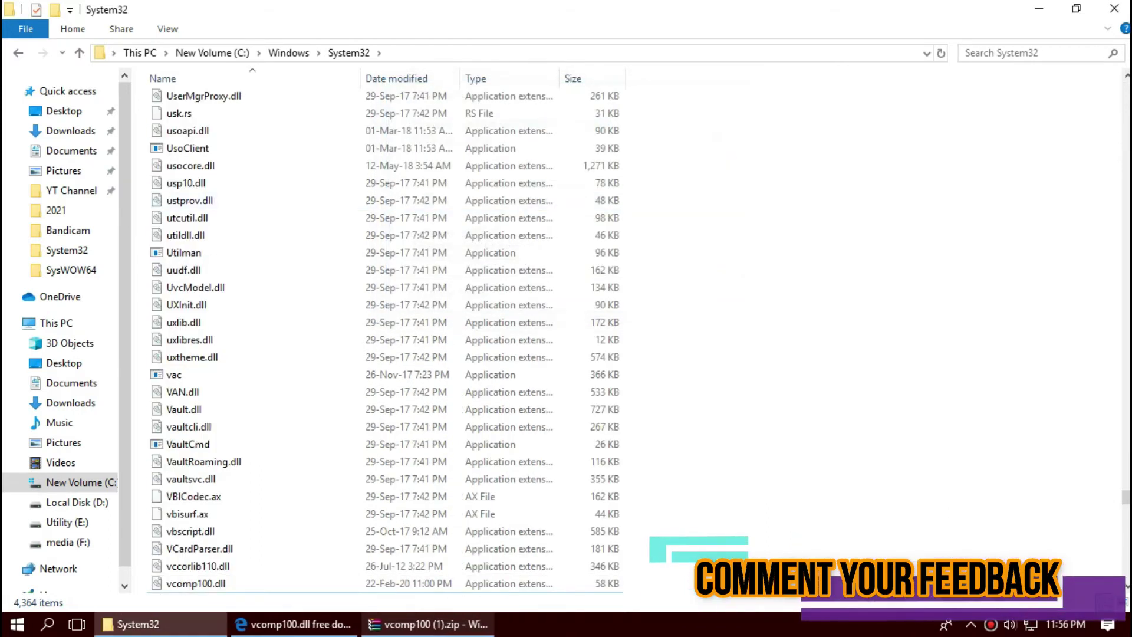
Step: Search System32 for vcomp100 to confirm the 57.6 KB vcomp100.dll is there
{"action": "left_click", "coordinate": [1036, 51]}
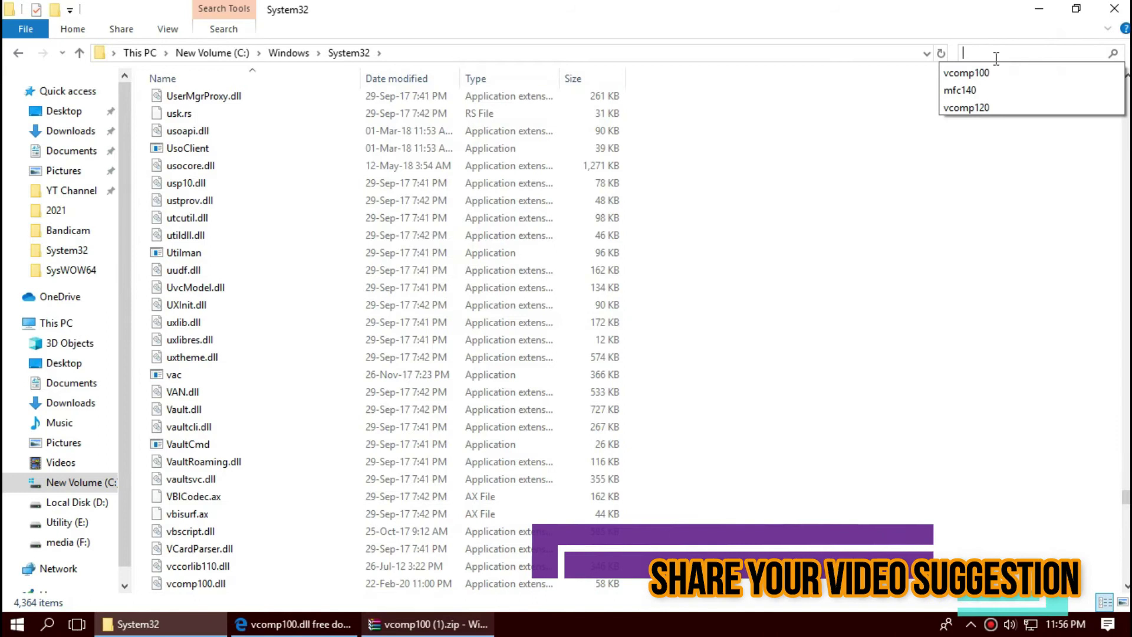
{"action": "left_click", "coordinate": [984, 72]}
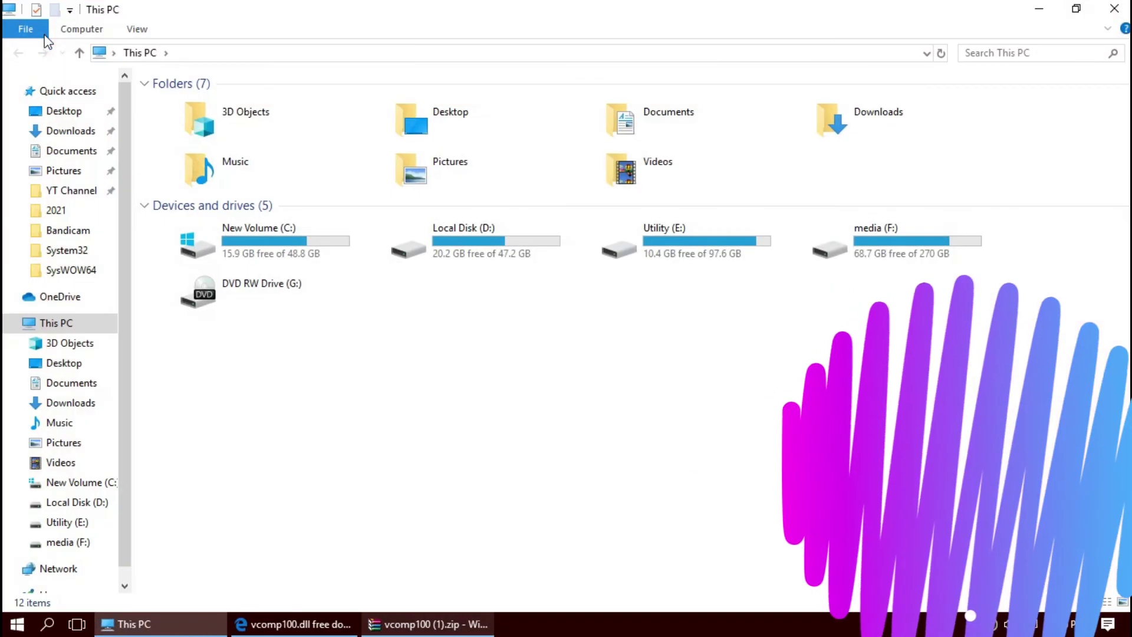
Step: Go from New Volume (C:) into Windows and open SysWOW64, with the vcomp100 (1).zip archive in front
{"action": "double_click", "coordinate": [245, 254]}
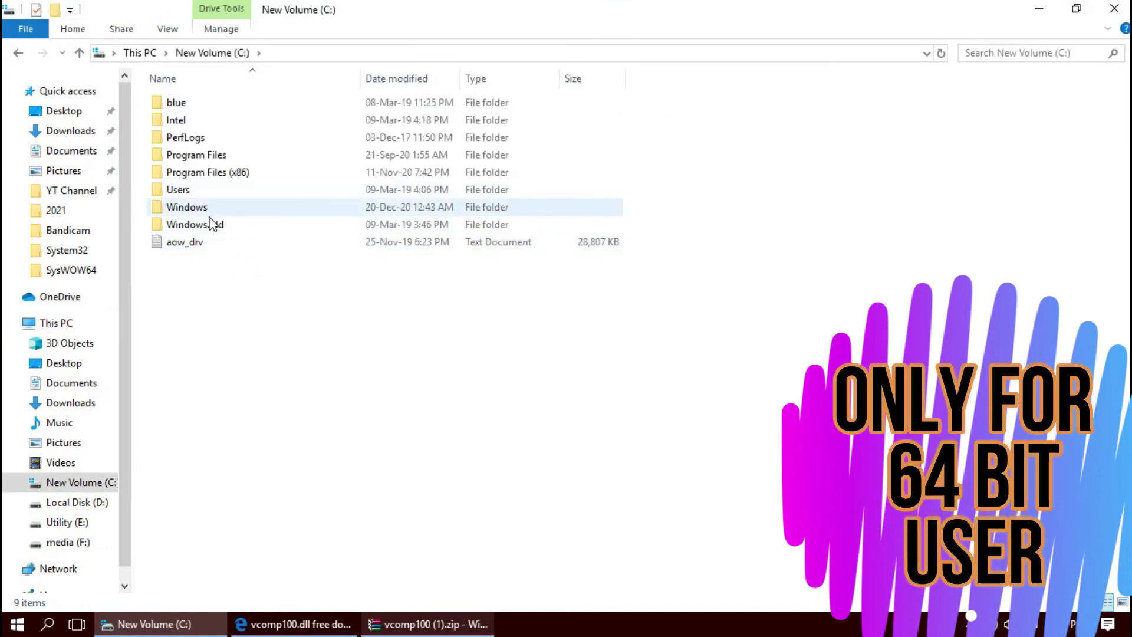
{"action": "left_click", "coordinate": [207, 209]}
{"action": "double_click", "coordinate": [206, 209]}
{"action": "scroll", "coordinate": [436, 312], "scroll_direction": "down", "scroll_amount": 20}
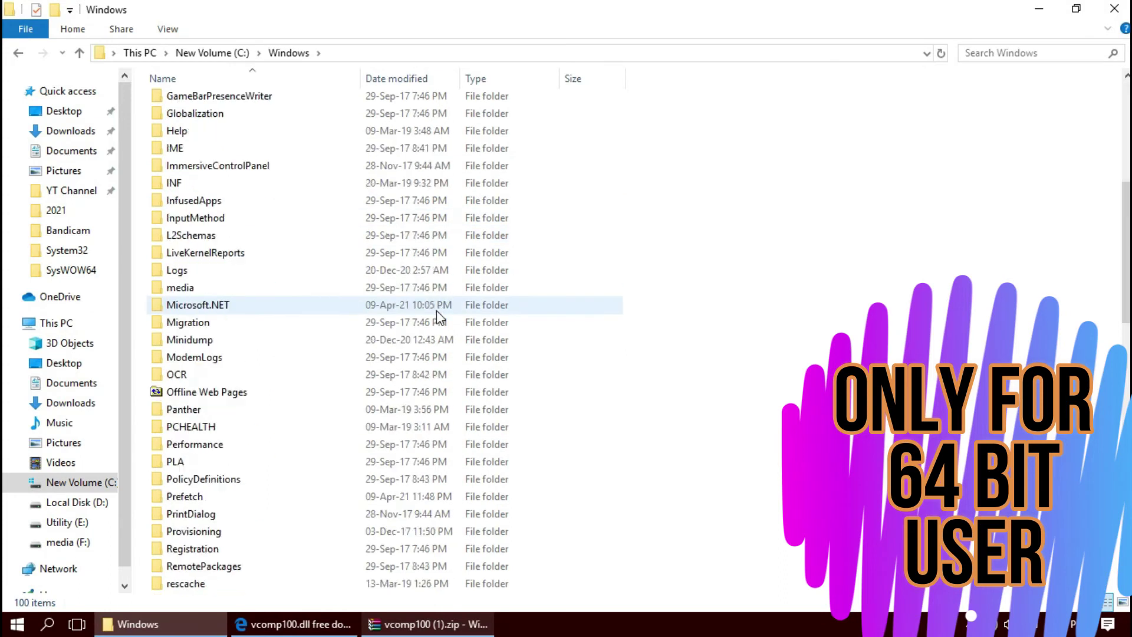
{"action": "scroll", "coordinate": [437, 310], "scroll_direction": "down", "scroll_amount": 4}
{"action": "scroll", "coordinate": [437, 310], "scroll_direction": "up", "scroll_amount": 1}
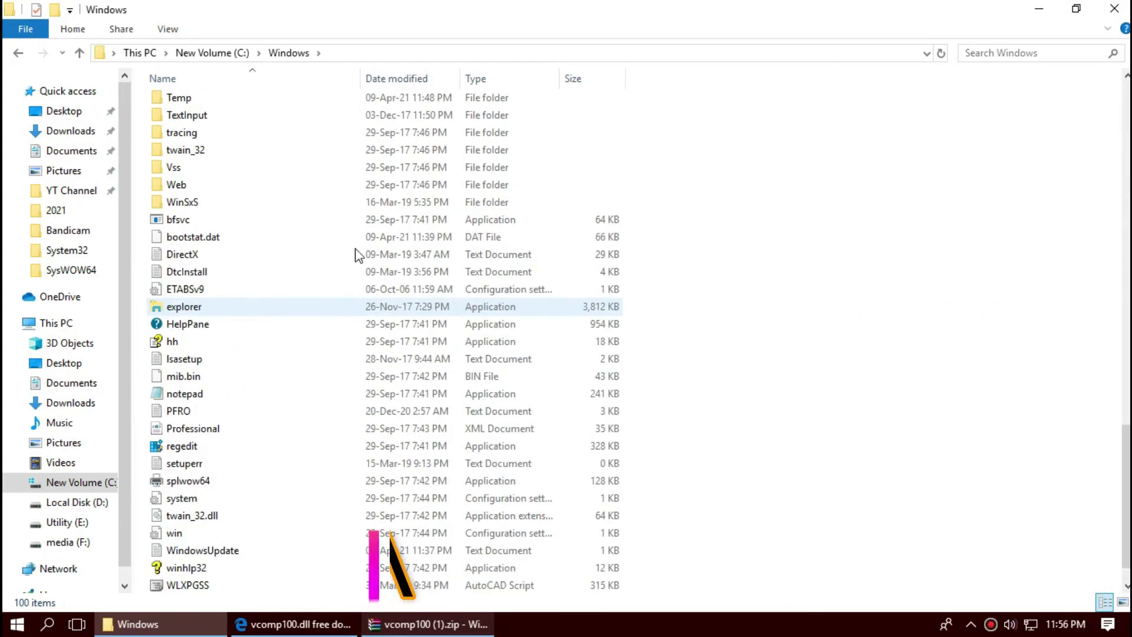
{"action": "scroll", "coordinate": [252, 166], "scroll_direction": "up", "scroll_amount": 2}
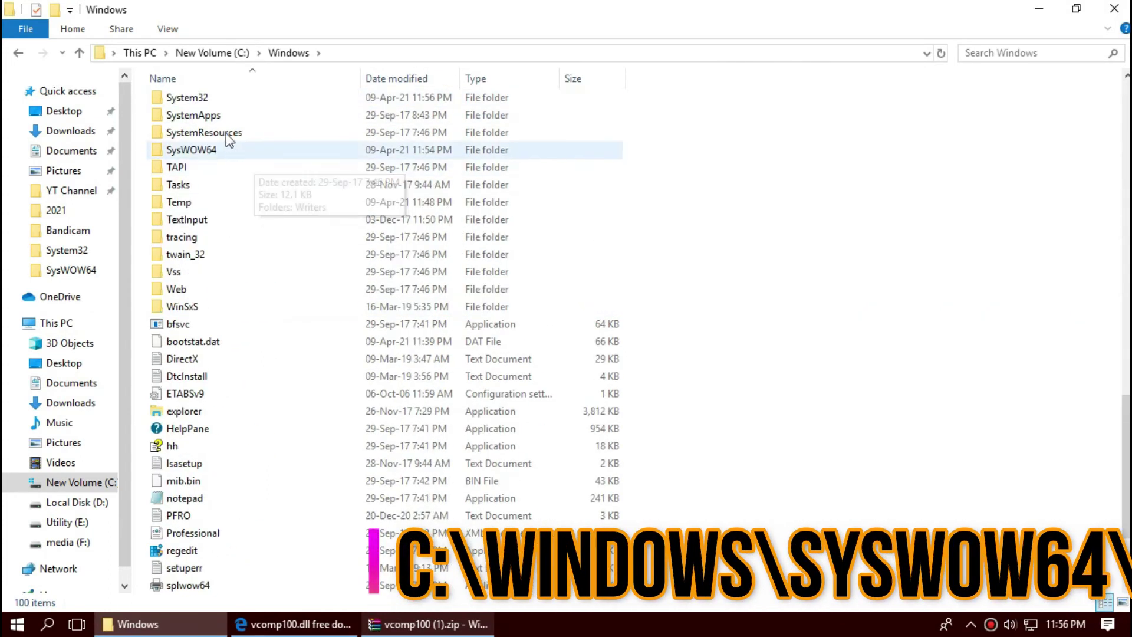
{"action": "double_click", "coordinate": [230, 152]}
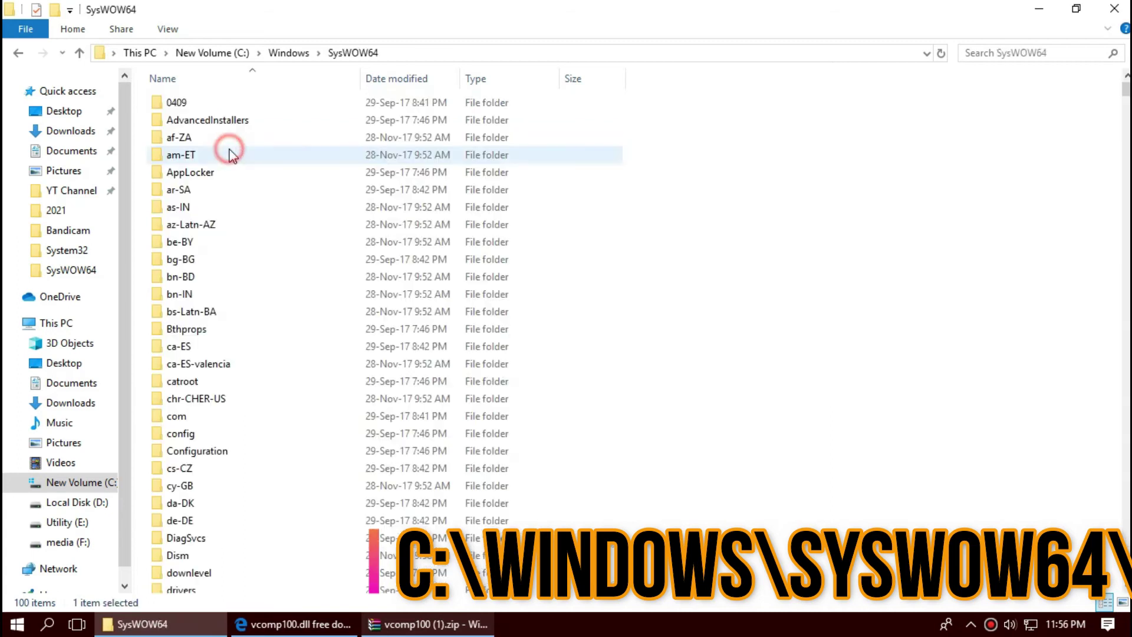
{"action": "left_click", "coordinate": [426, 626]}
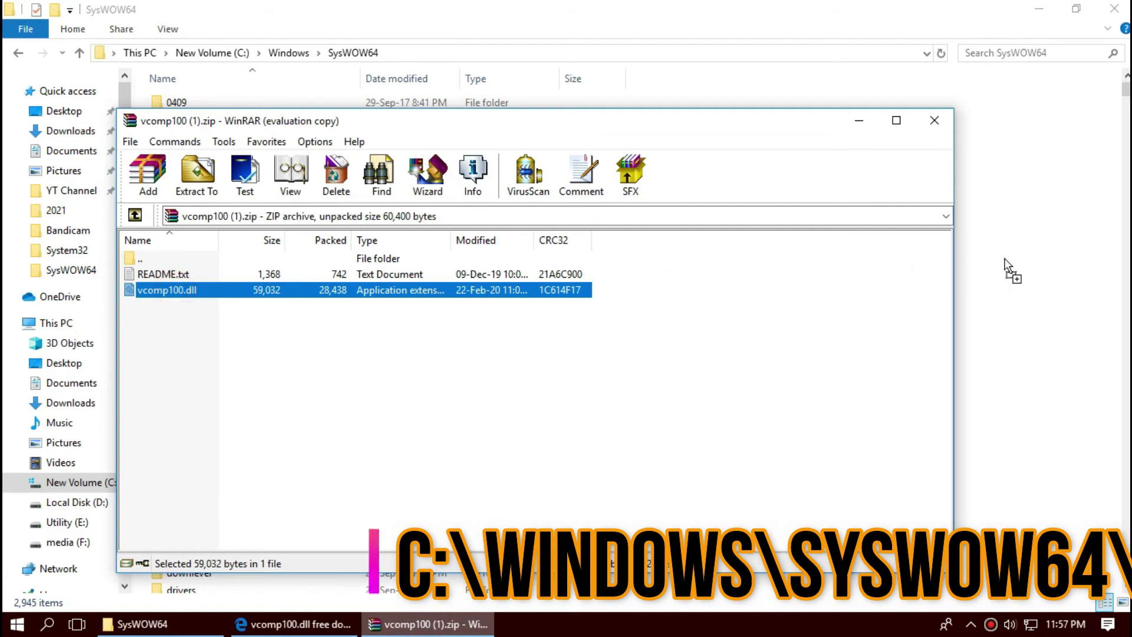
Step: Drag vcomp100.dll from the archive into SysWOW64, replacing the existing copy with administrator permission
{"action": "left_click_drag", "start_coordinate": [1009, 269], "coordinate": [1006, 257]}
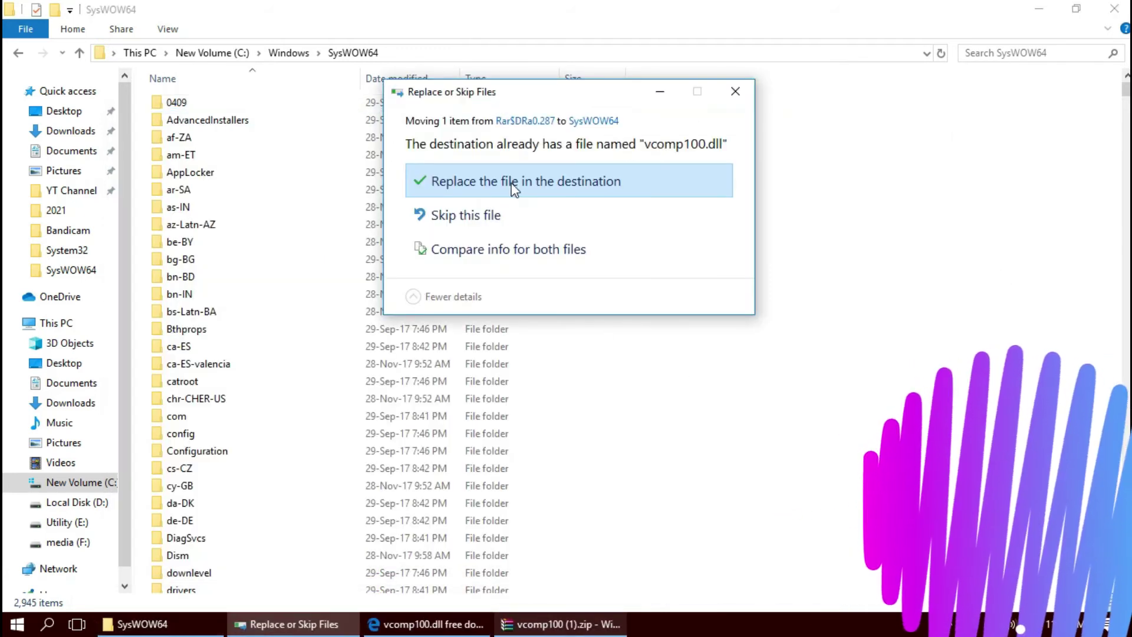
{"action": "left_click", "coordinate": [514, 183]}
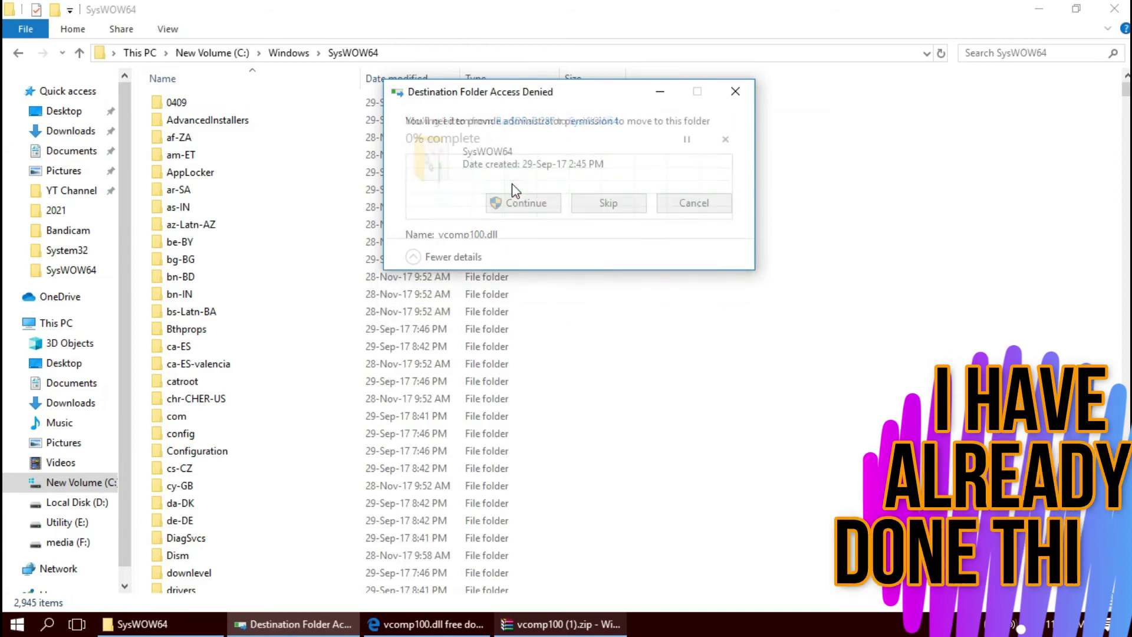
{"action": "left_click", "coordinate": [542, 204]}
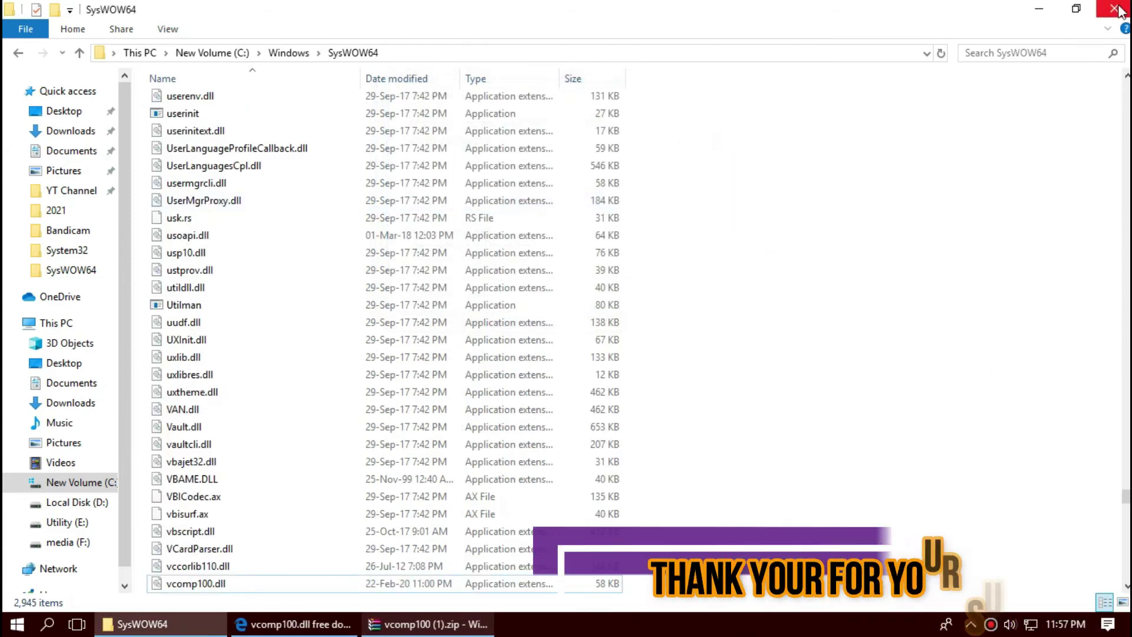
Step: Search SysWOW64 for vcomp100 to confirm the 57.6 KB vcomp100.dll, then close File Explorer
{"action": "left_click", "coordinate": [1050, 52]}
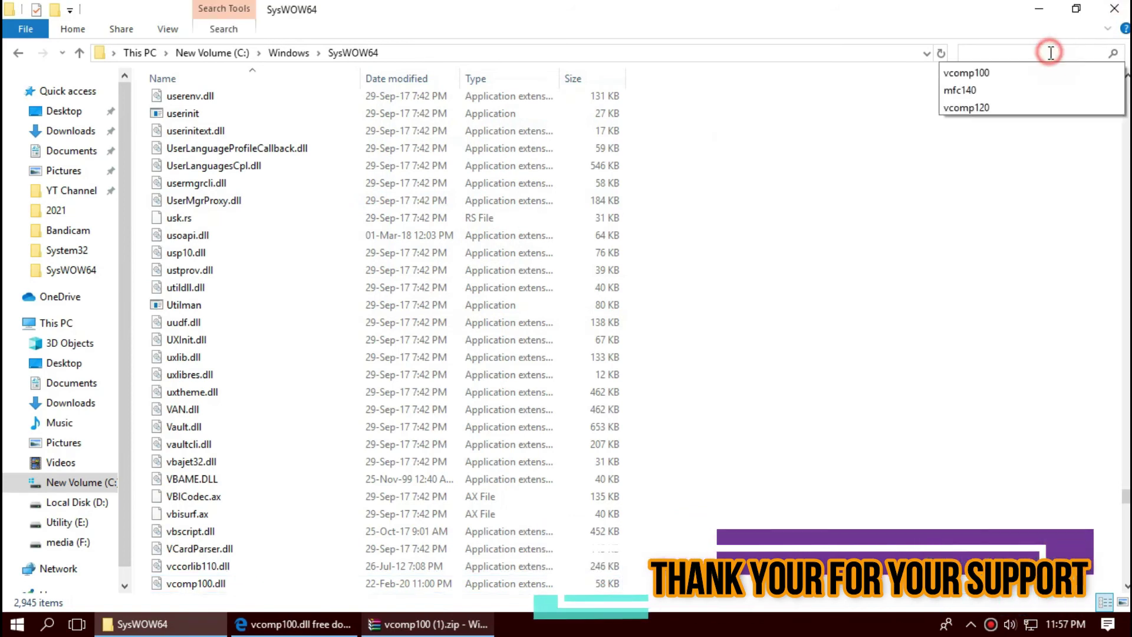
{"action": "left_click", "coordinate": [986, 72]}
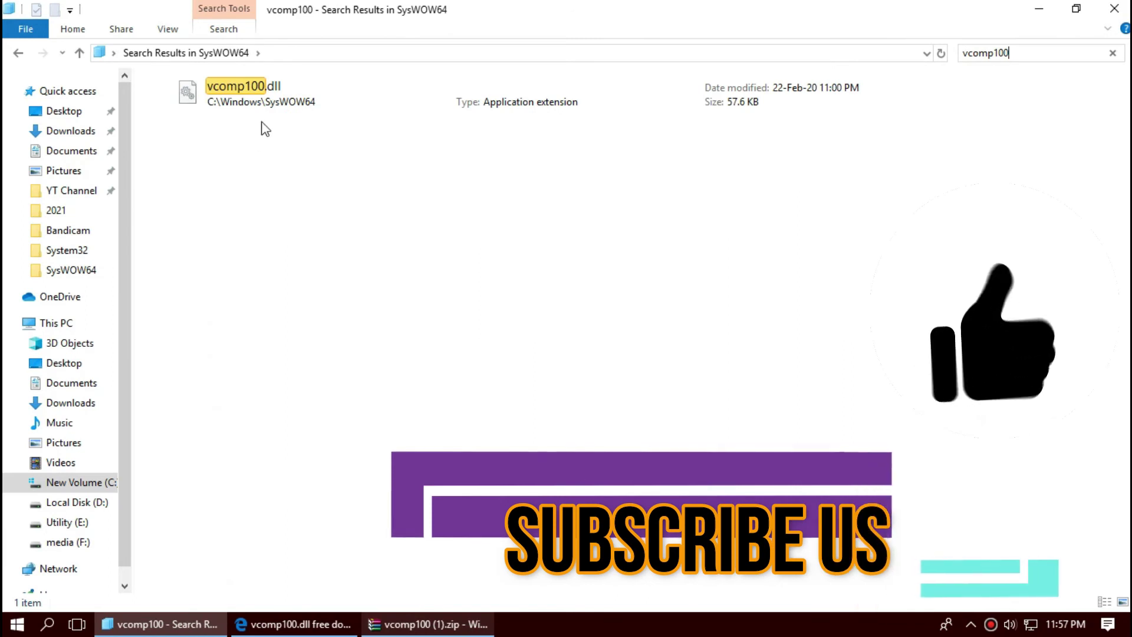
{"action": "left_click", "coordinate": [290, 108]}
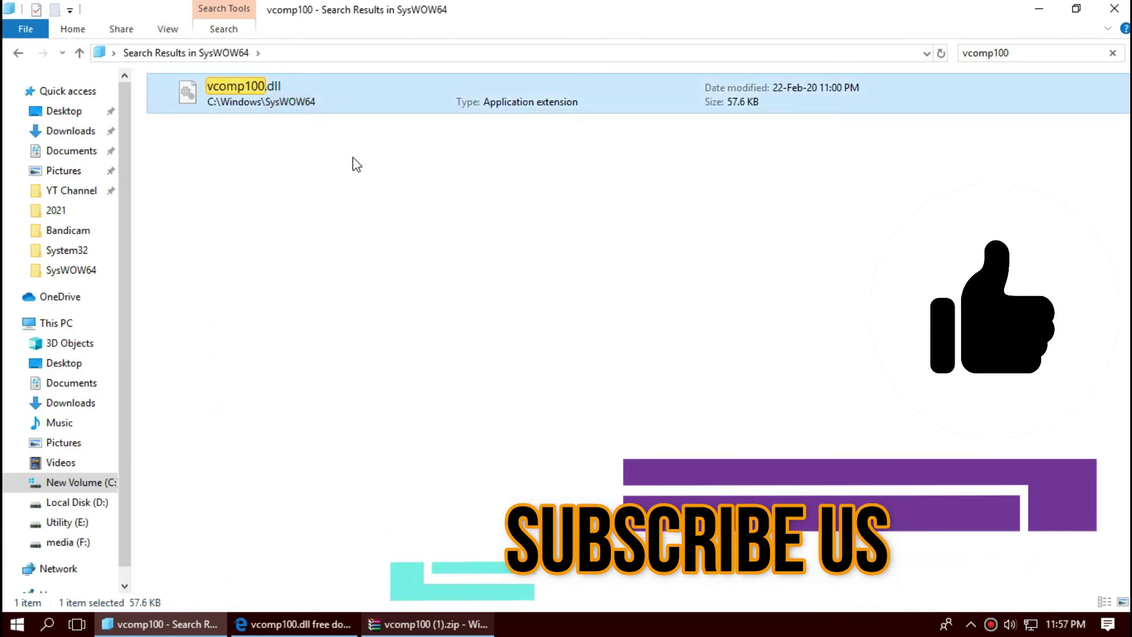
{"action": "left_click", "coordinate": [1115, 8]}
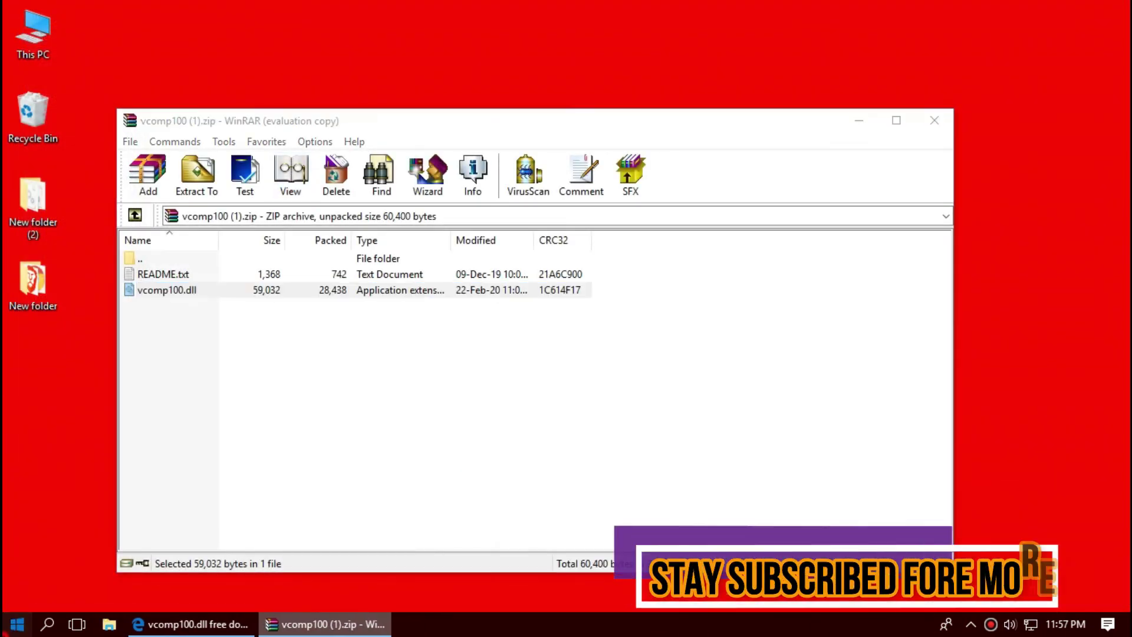
Step: Open the Start menu's power options to restart the PC
{"action": "left_click", "coordinate": [12, 624]}
{"action": "left_click", "coordinate": [25, 590]}
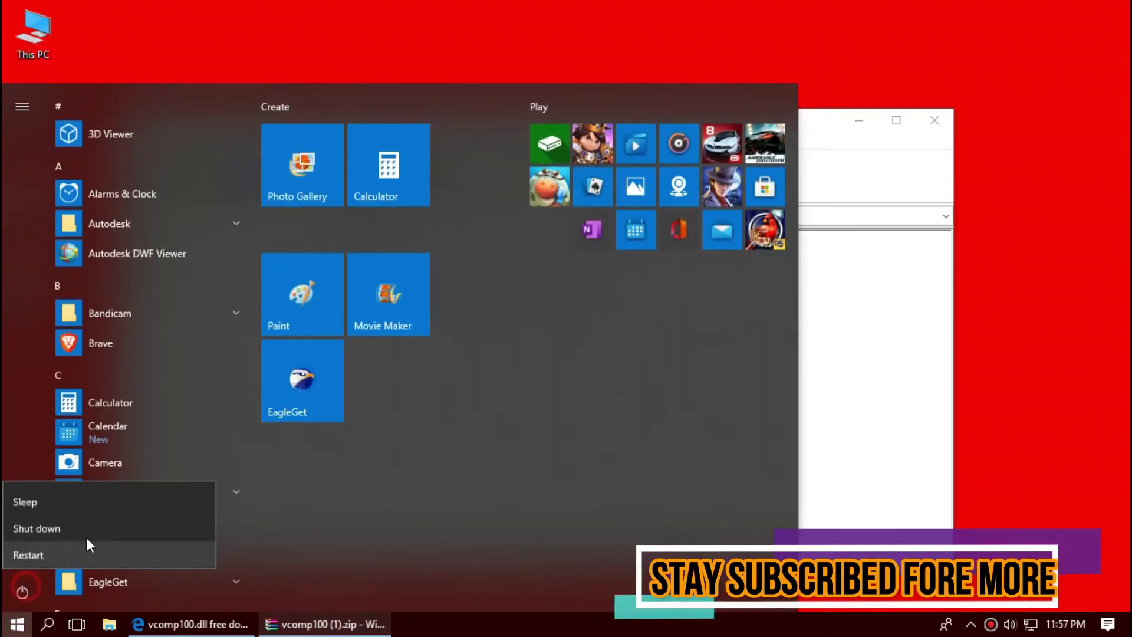